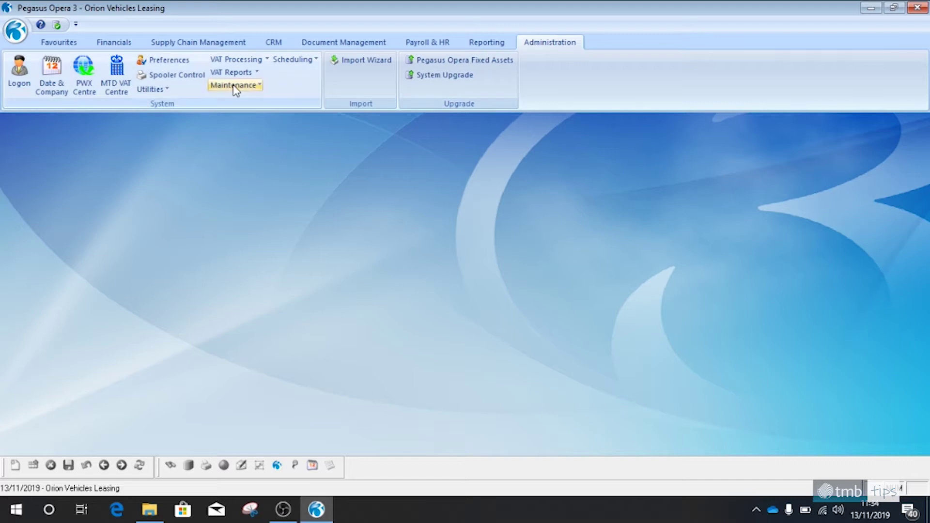
Open a blank new customer form in Sales Processing, cancel it without creating an account, and close the sales records.
click(125, 46)
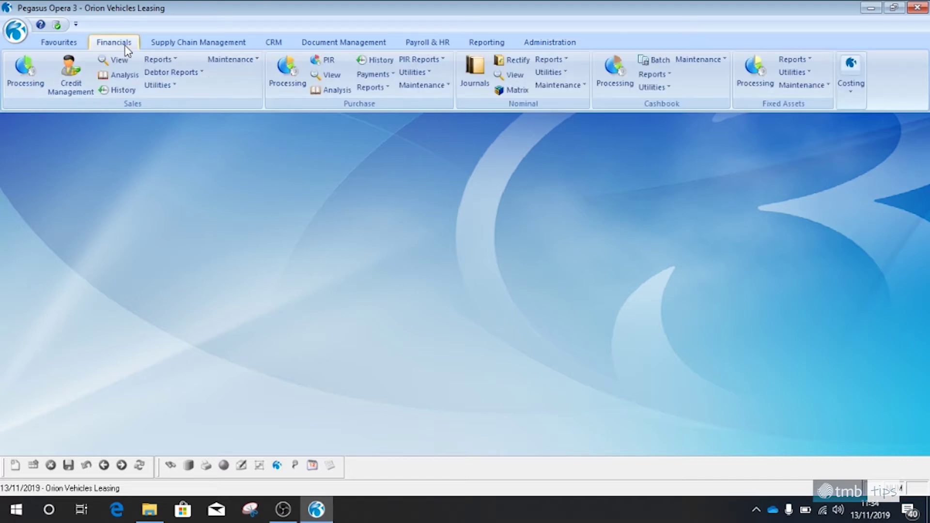
click(42, 74)
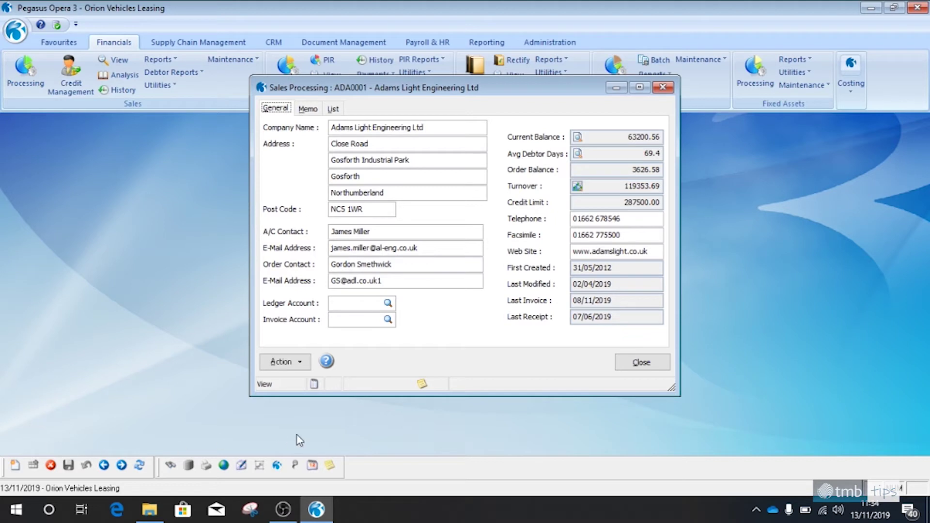
click(16, 465)
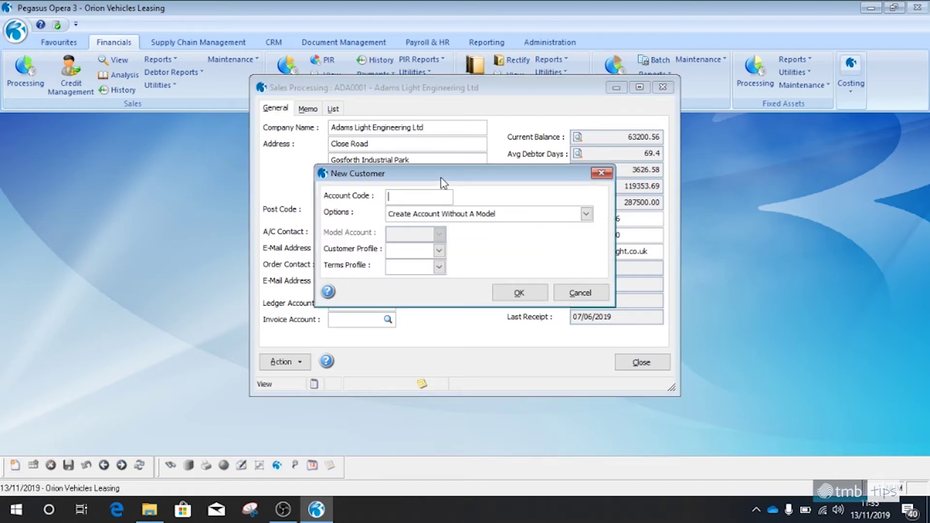
click(580, 293)
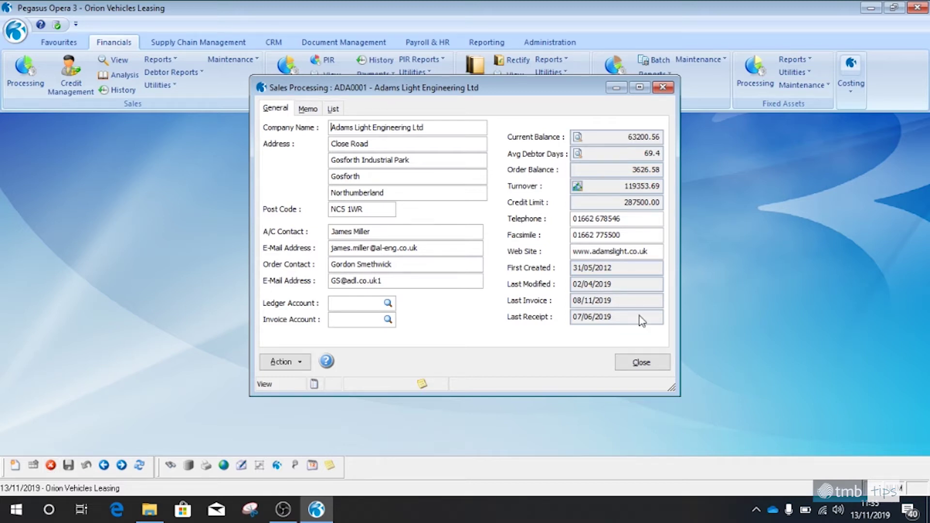
click(641, 362)
Delete the last person listed in People Profiles and confirm the deletion.
click(549, 43)
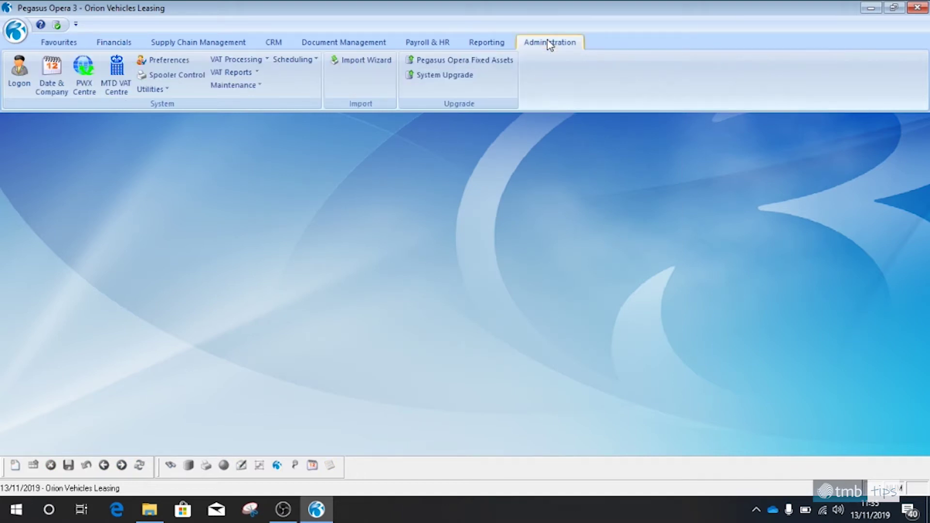
click(235, 85)
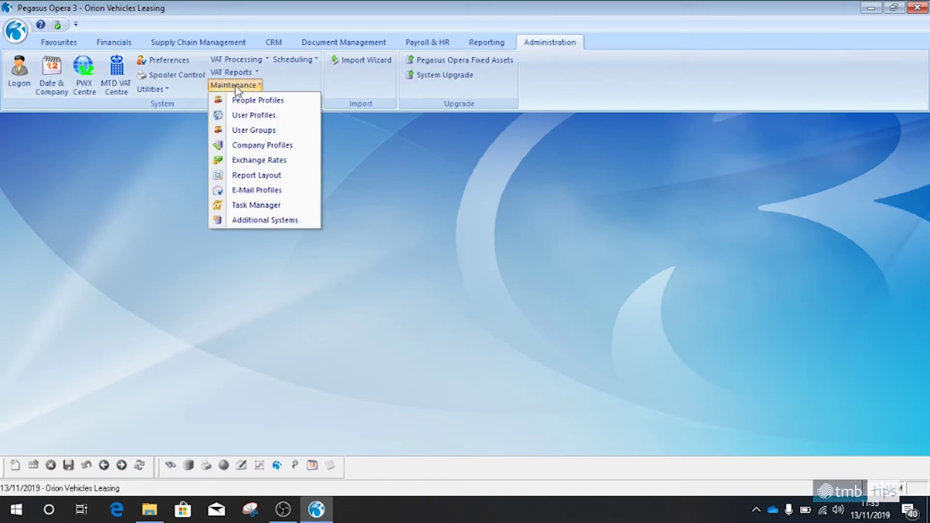
click(245, 102)
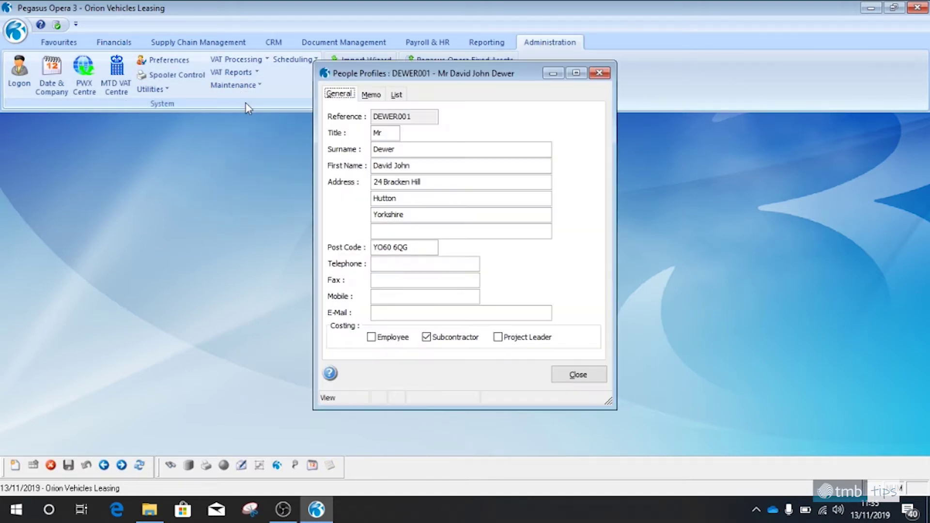
click(396, 94)
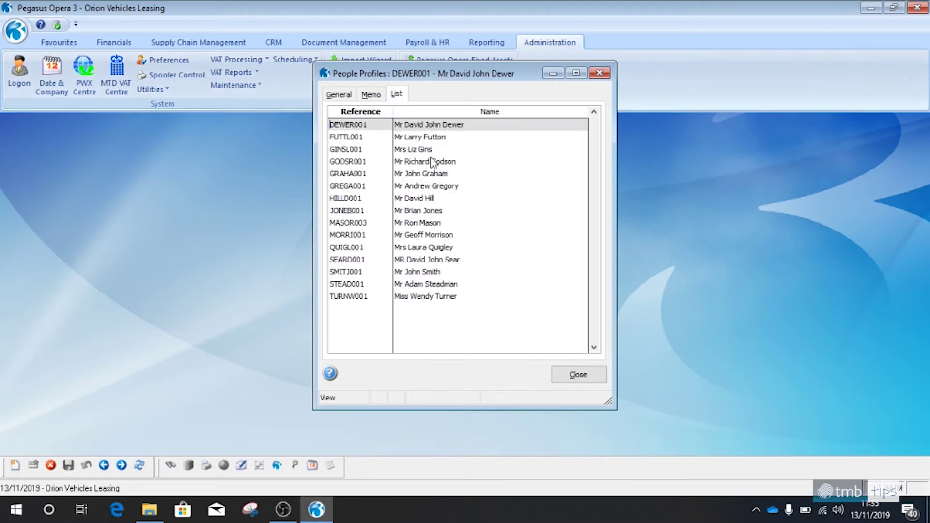
click(453, 300)
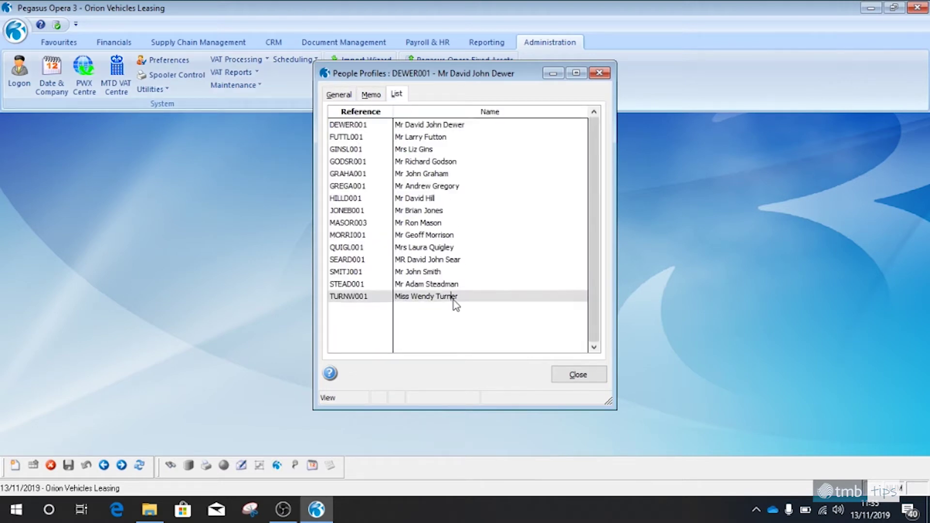
click(347, 97)
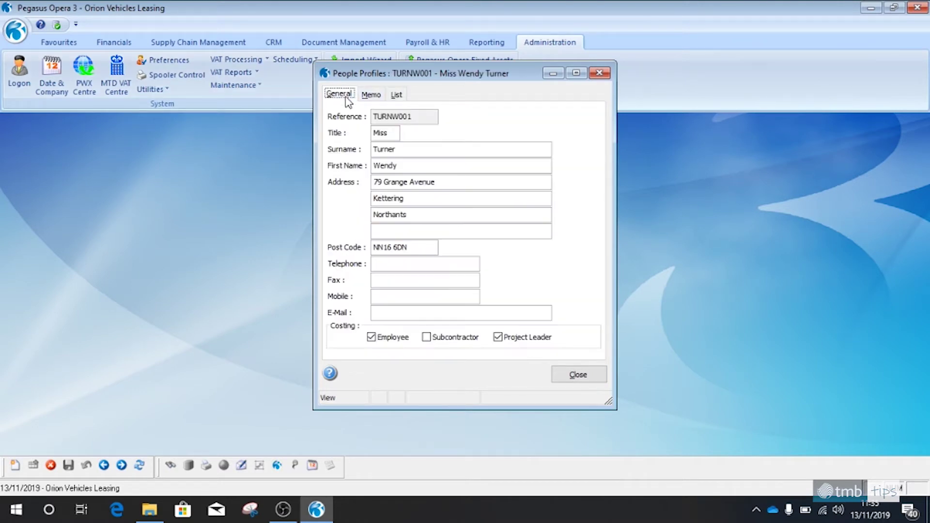
click(53, 467)
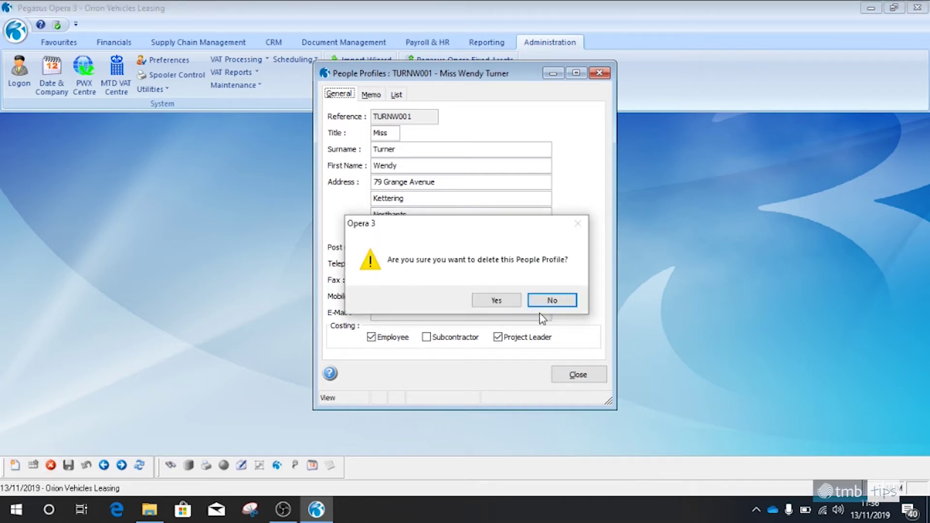
click(509, 301)
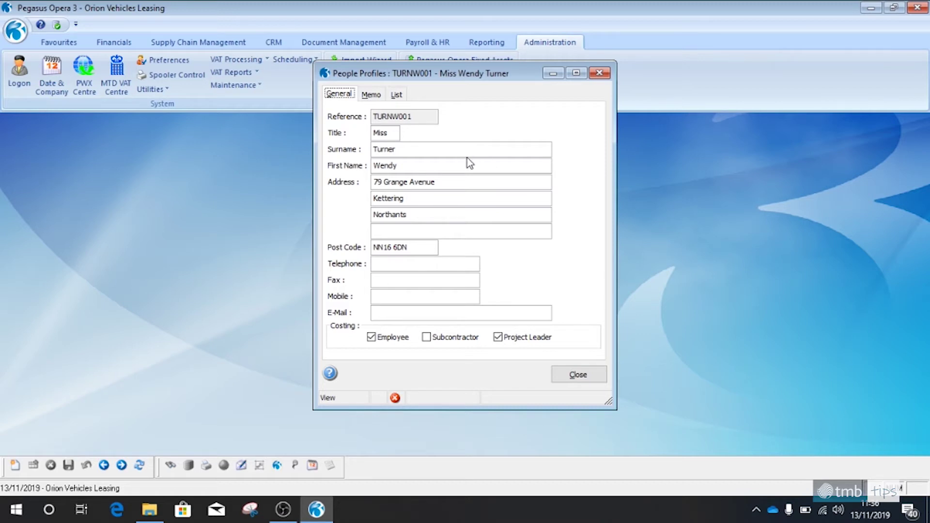
Undelete the deleted person's profile by trying to edit the surname, save the record, and close People Profiles.
click(449, 151)
key(BackSpace)
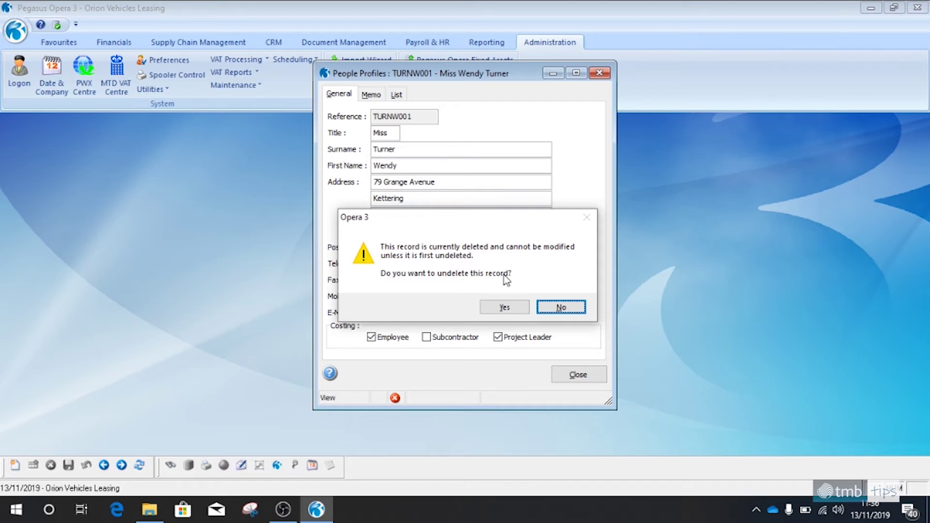
click(504, 308)
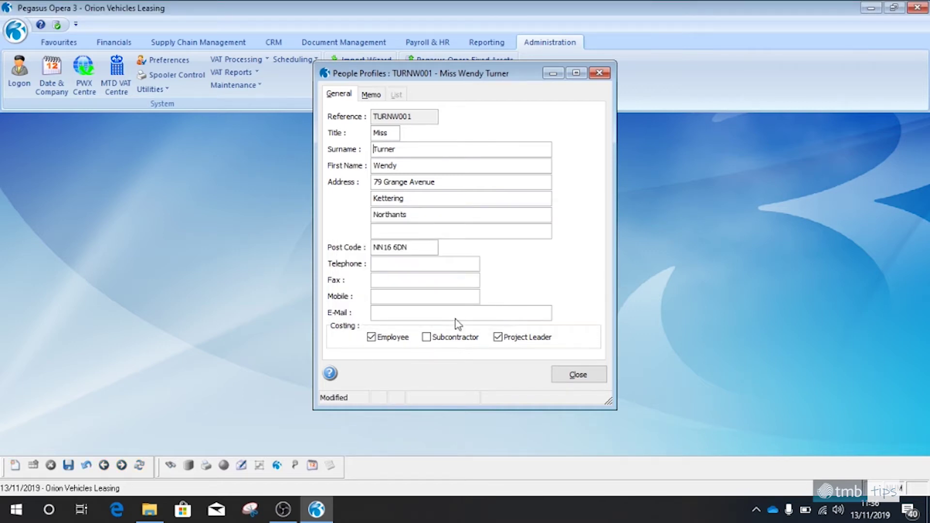
click(69, 465)
click(578, 375)
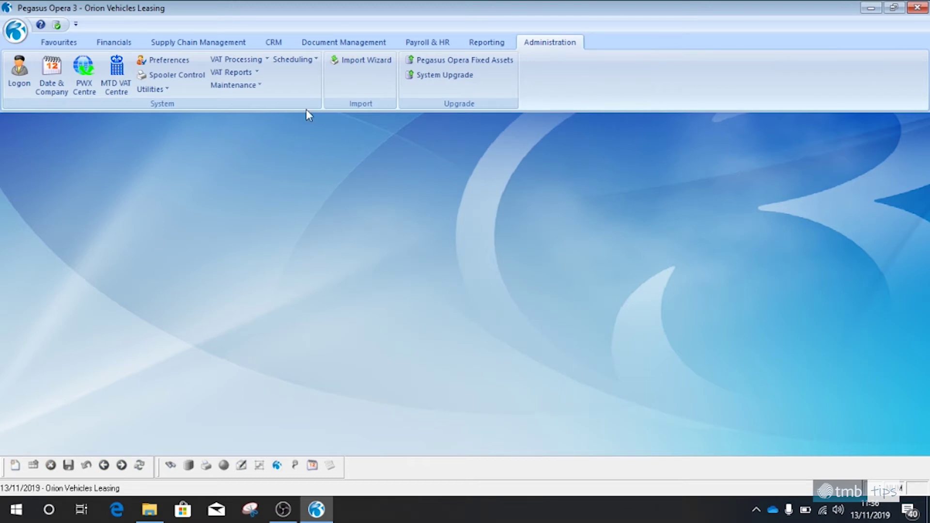
Page forward through the customer records in Sales Processing to Andrews of Olney Limited, and close the sales records.
click(119, 43)
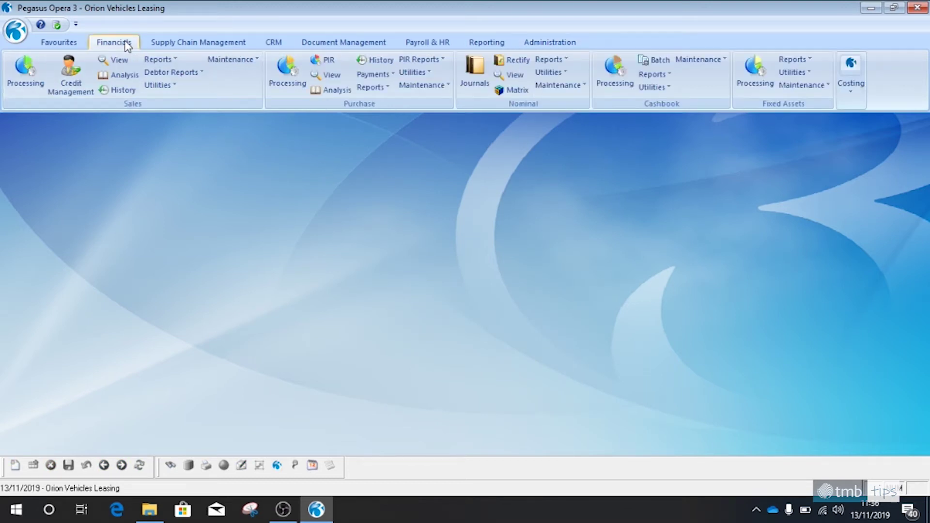
click(27, 78)
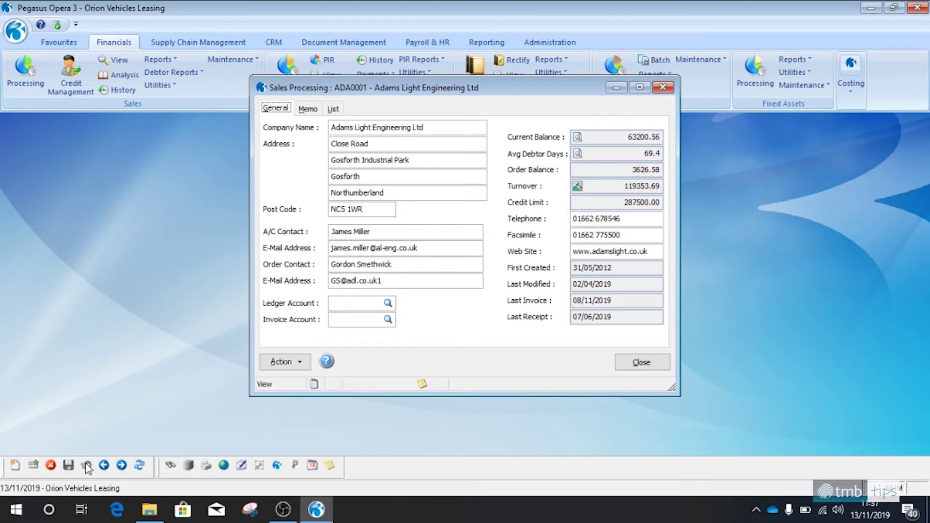
click(122, 465)
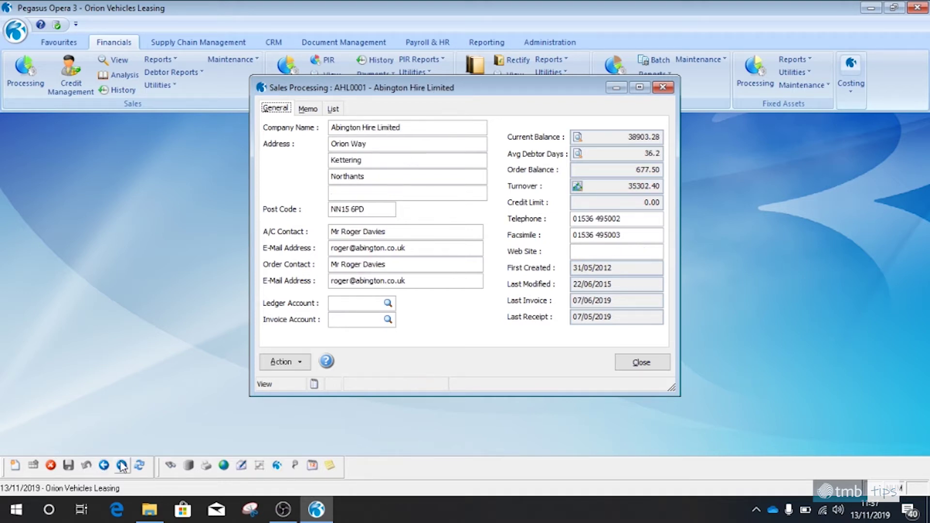
click(122, 466)
click(122, 466)
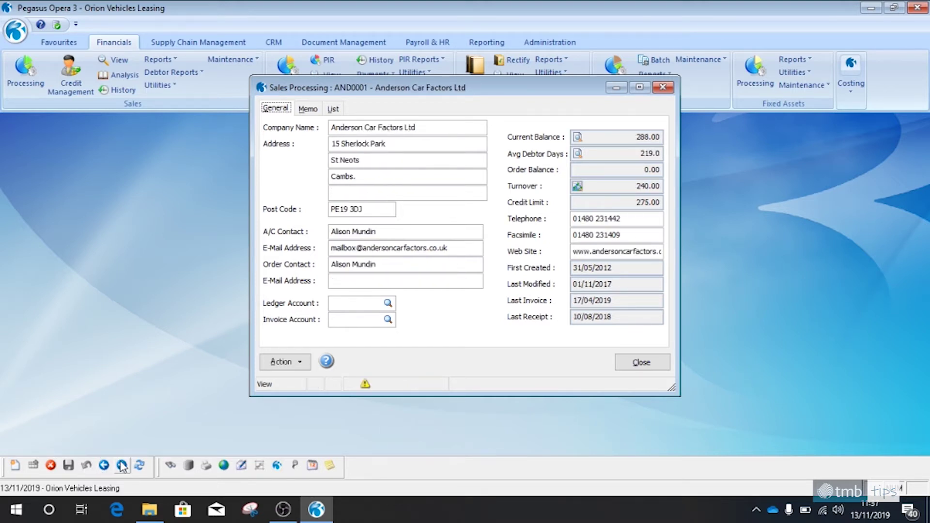
click(122, 466)
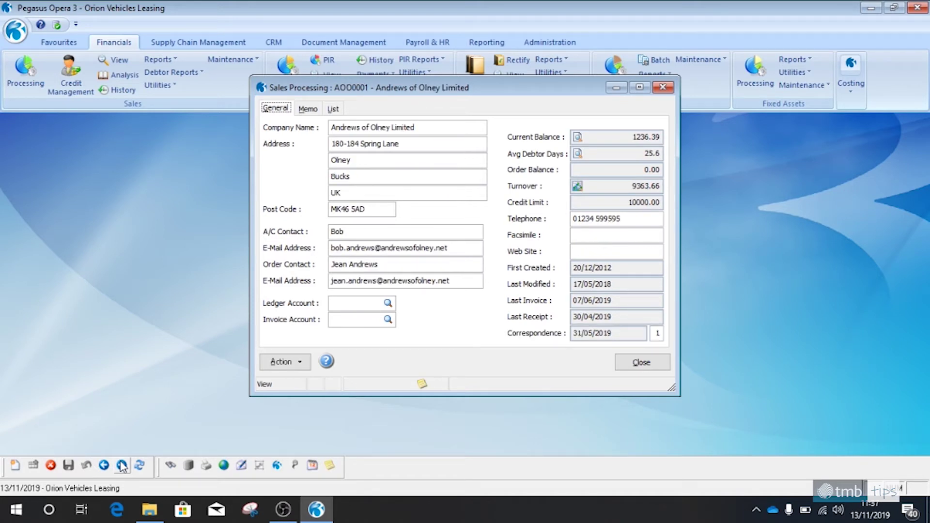
click(654, 367)
Open payroll processing for the Monthly group and display the first employee's payments and deductions.
click(442, 43)
click(27, 77)
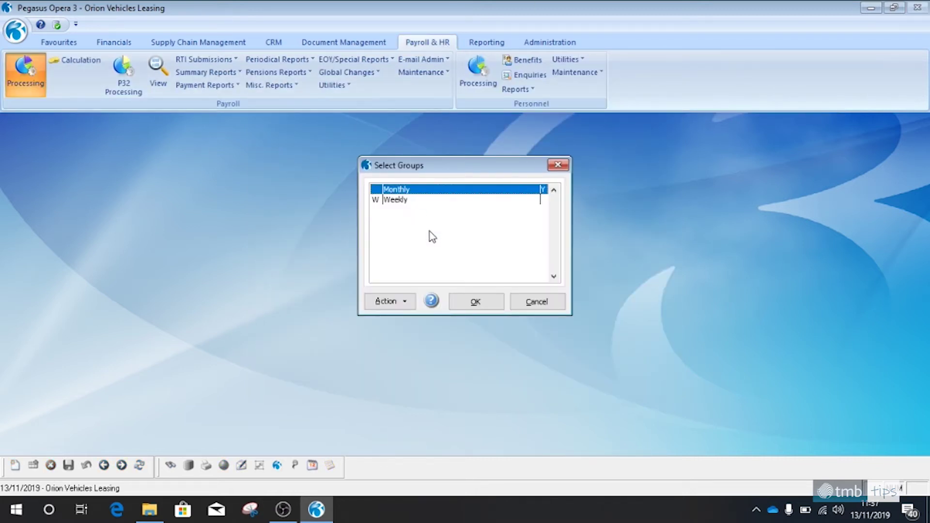
click(476, 301)
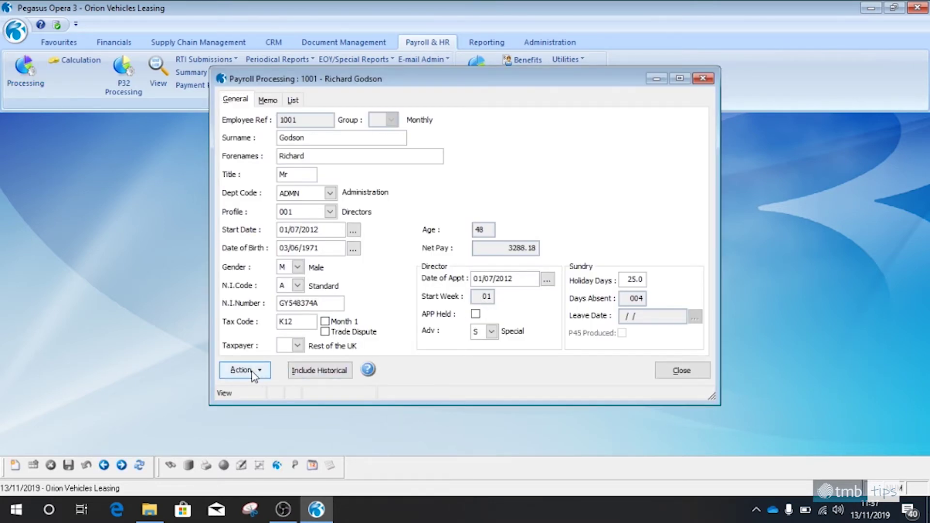
click(252, 373)
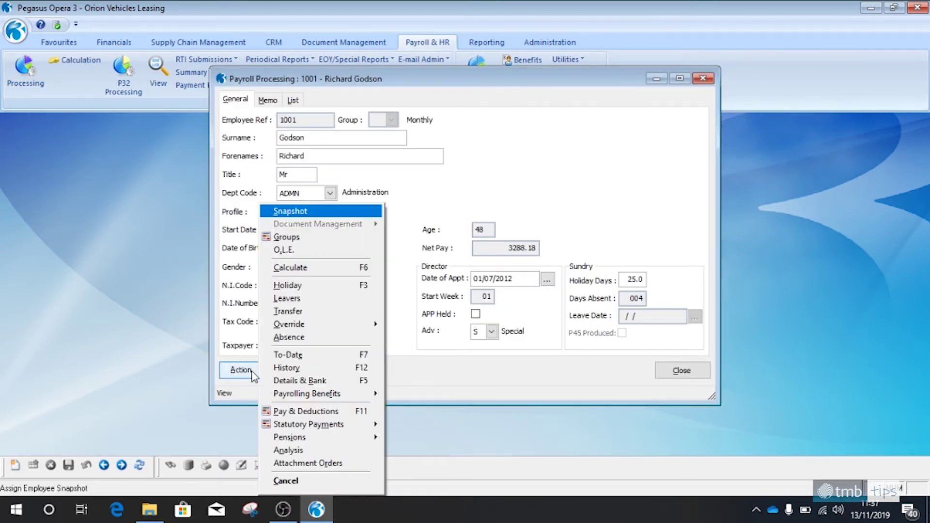
click(307, 414)
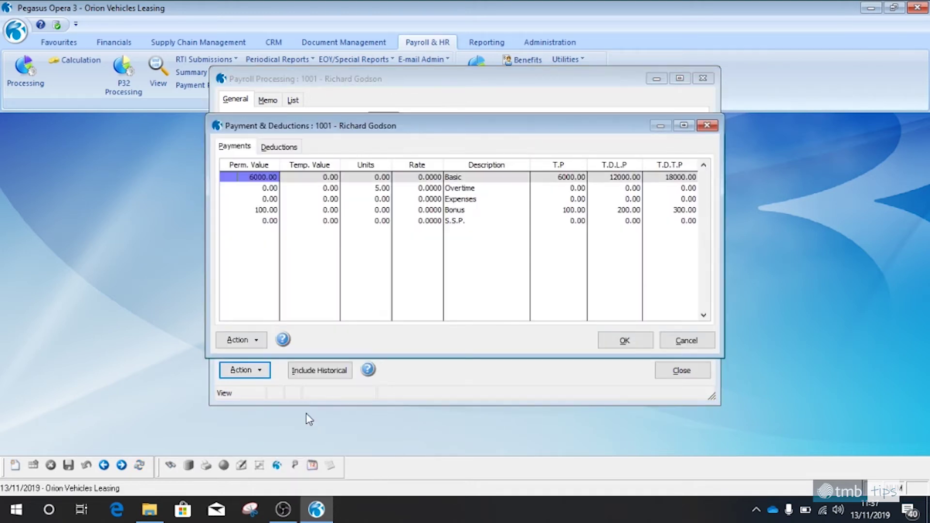
Page forward four employees within Payment & Deductions, cancel the view, and close payroll processing.
click(121, 464)
click(122, 465)
click(121, 465)
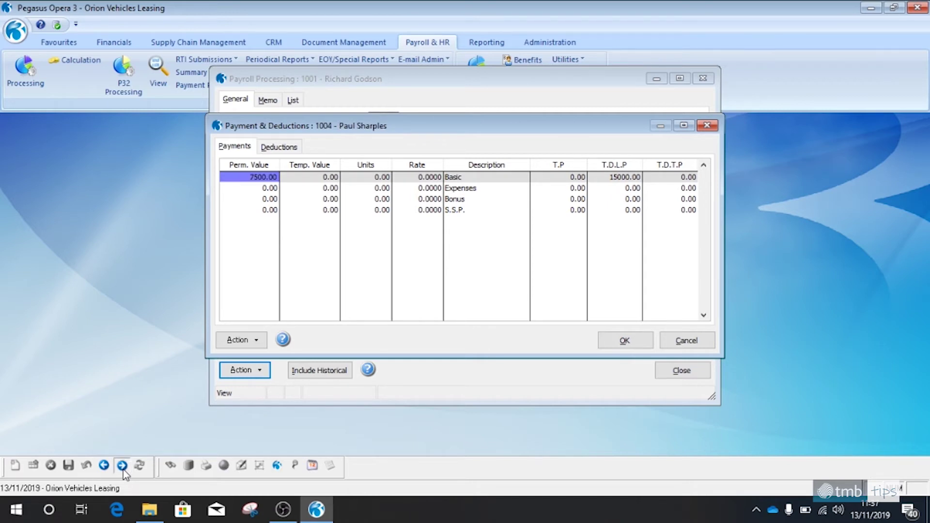
click(121, 465)
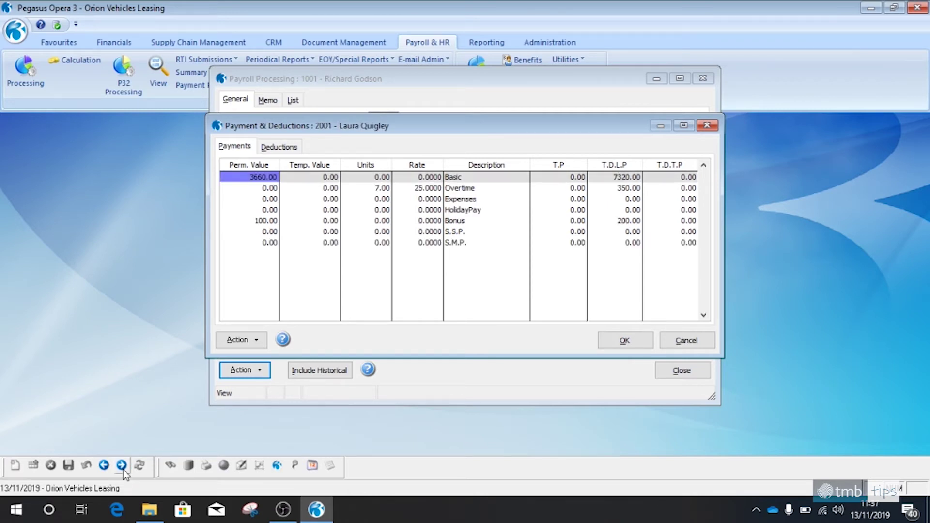
click(686, 340)
click(683, 371)
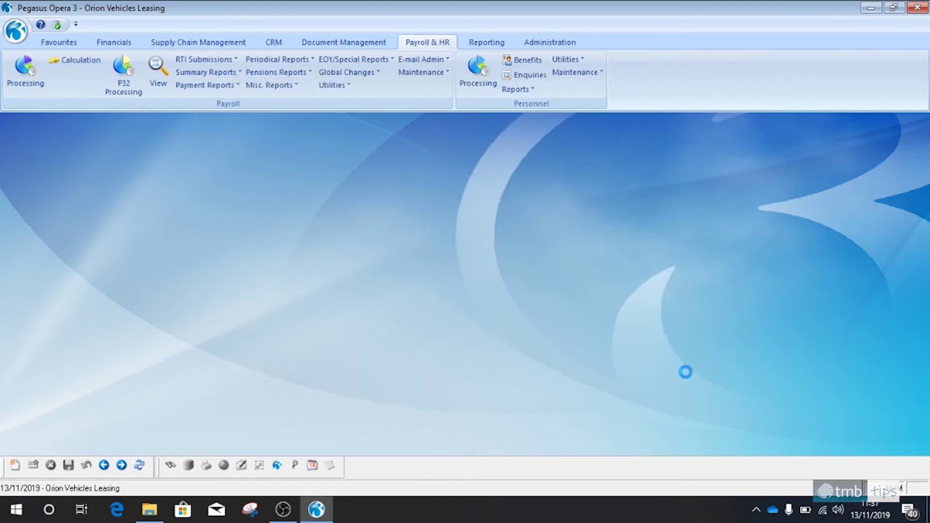
Search the sales accounts in Sales Processing for the customer Allip and Sons Limited.
click(132, 43)
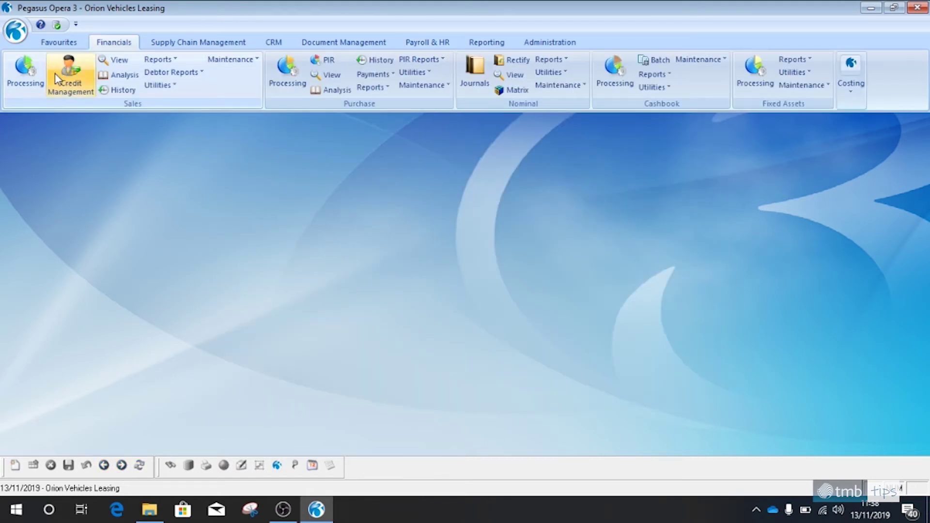
click(38, 82)
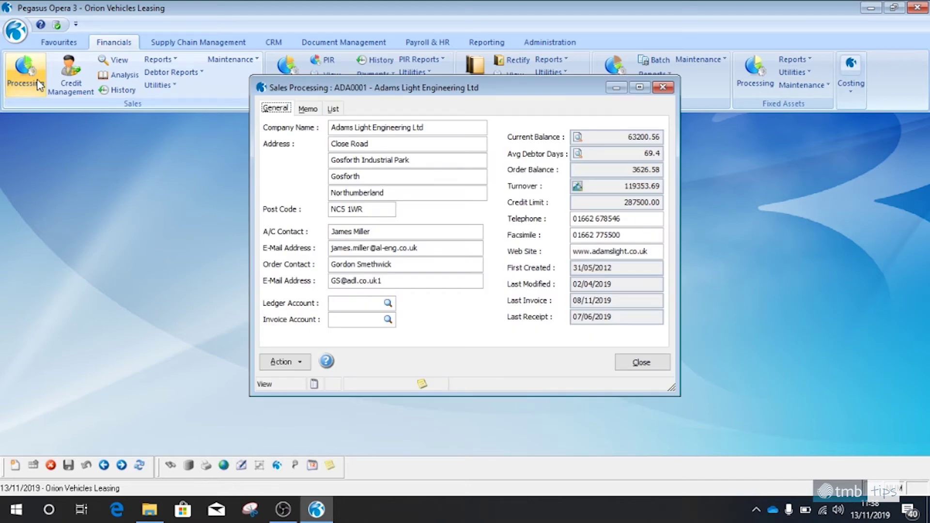
click(170, 466)
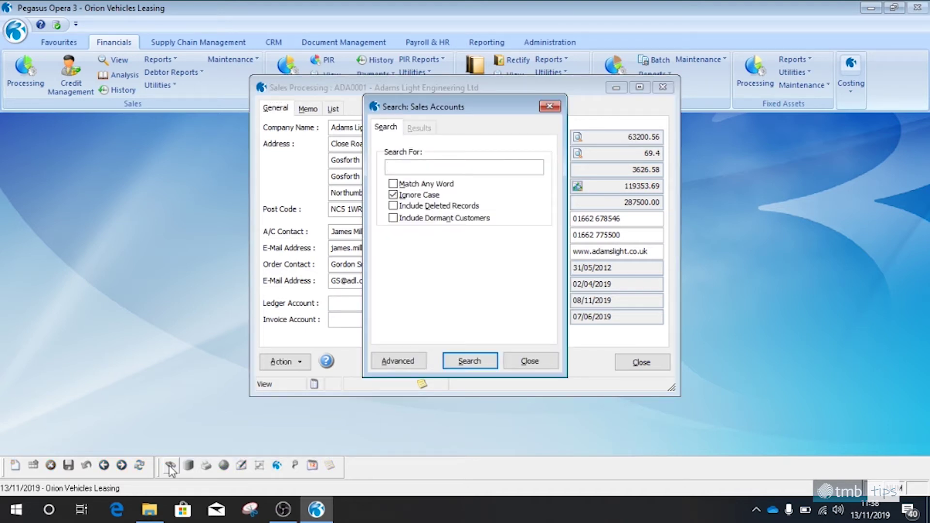
text(a)
key(Return)
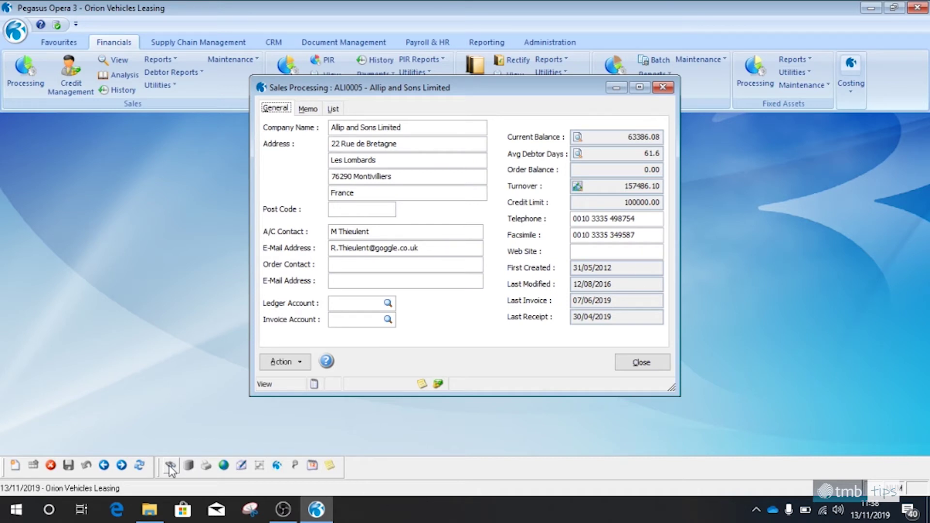
View all account transactions of Allip and Sons Limited, find the entries containing 2585, and close the transaction view.
click(576, 138)
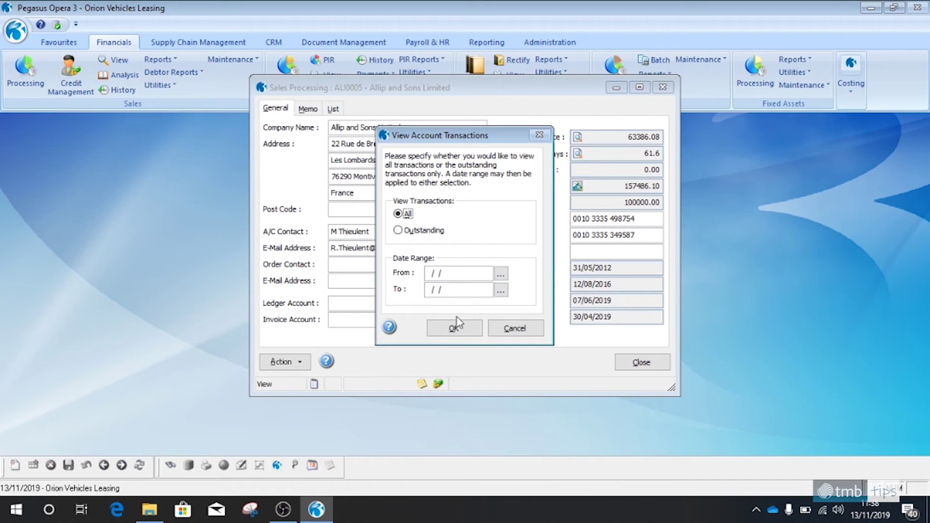
click(460, 327)
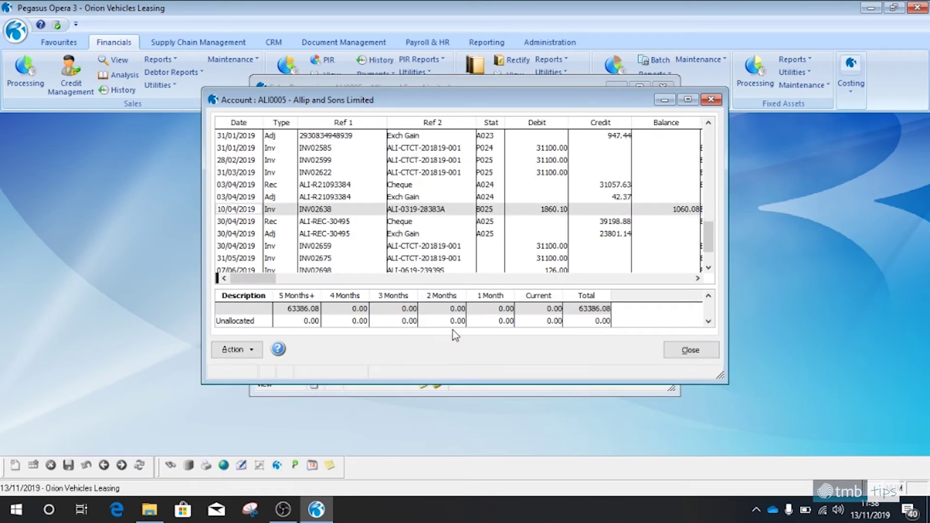
click(170, 465)
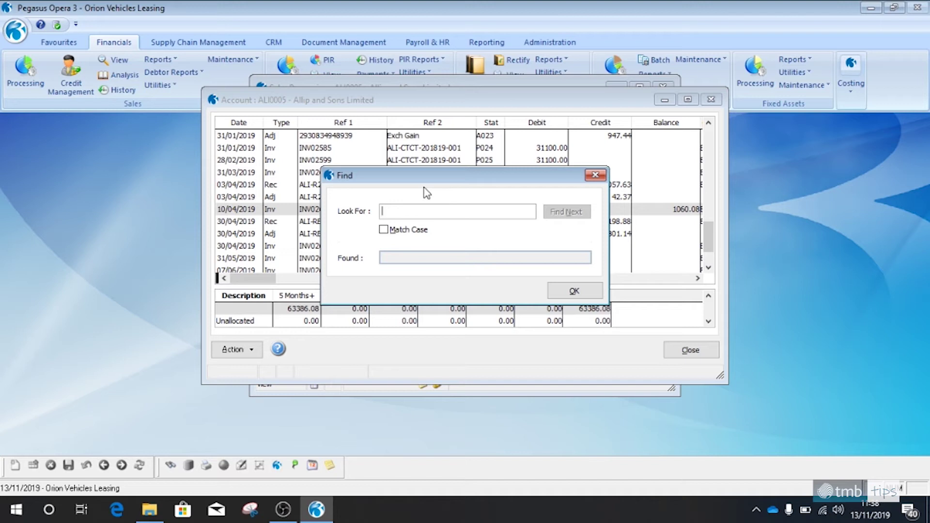
text(2585)
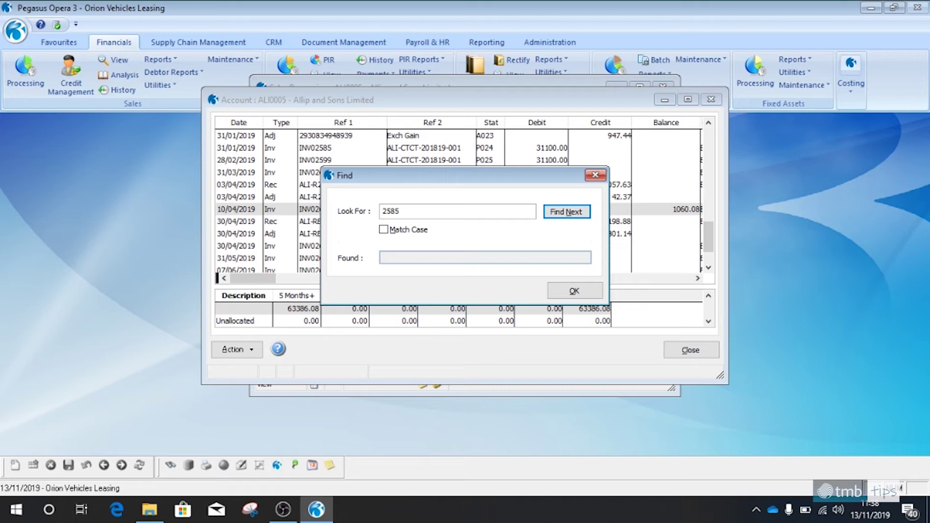
key(Return)
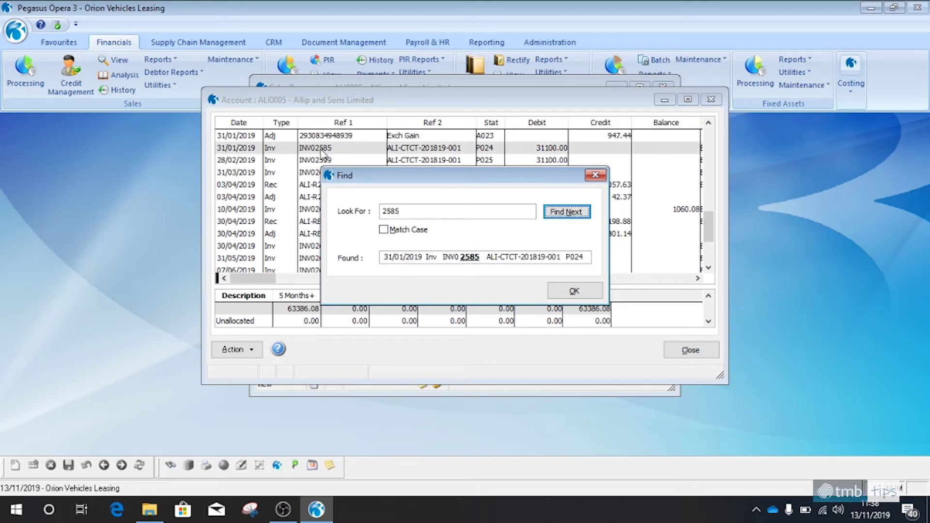
click(560, 215)
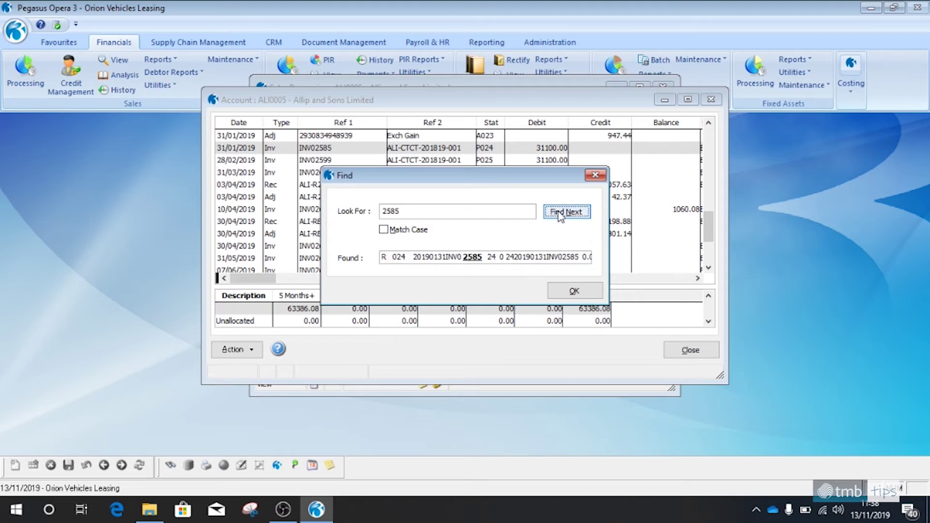
click(575, 291)
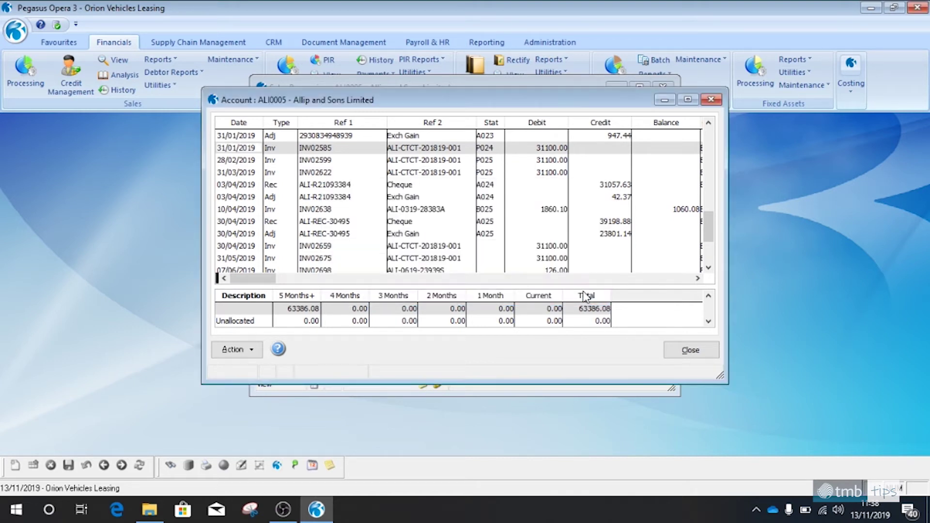
click(691, 349)
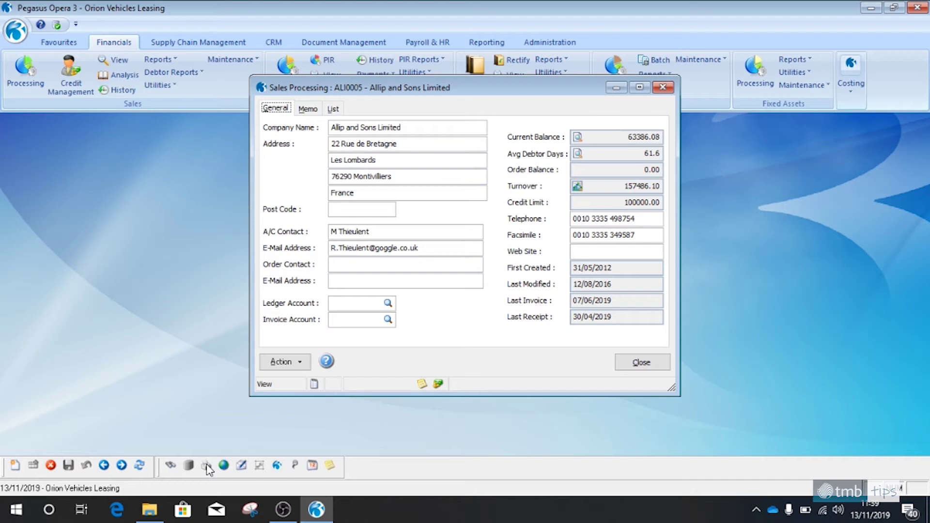
Display only the outstanding account transactions for Allip and Sons Limited.
click(578, 138)
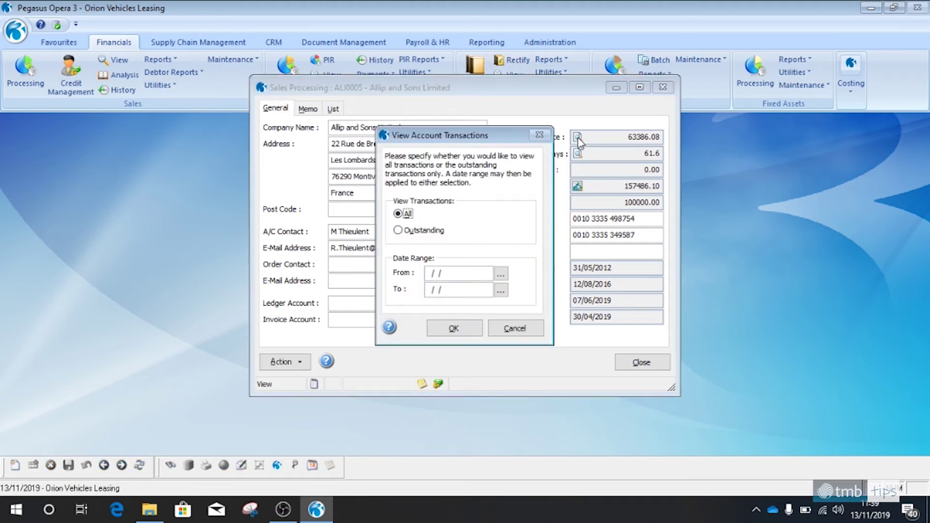
click(420, 231)
click(453, 328)
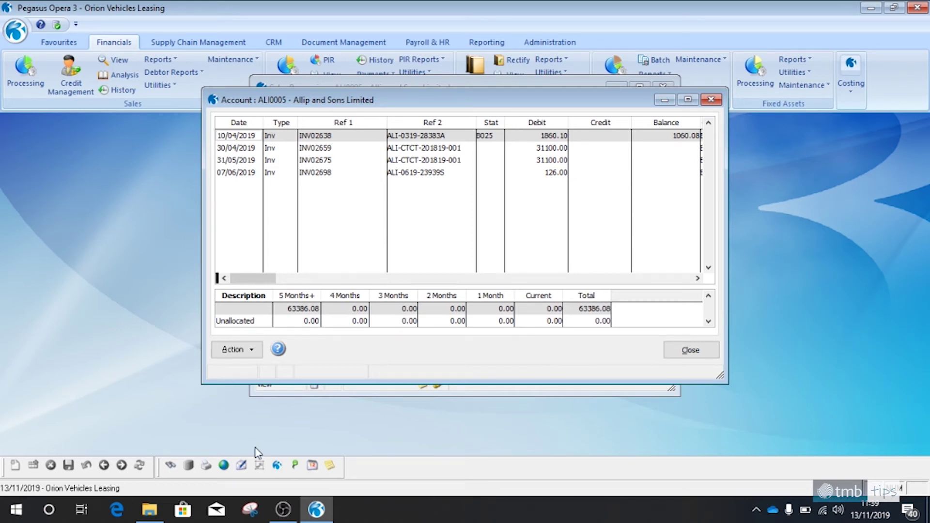
Publish the outstanding transactions to screen using the Standard Report layout, then close the preview and the account view.
click(206, 466)
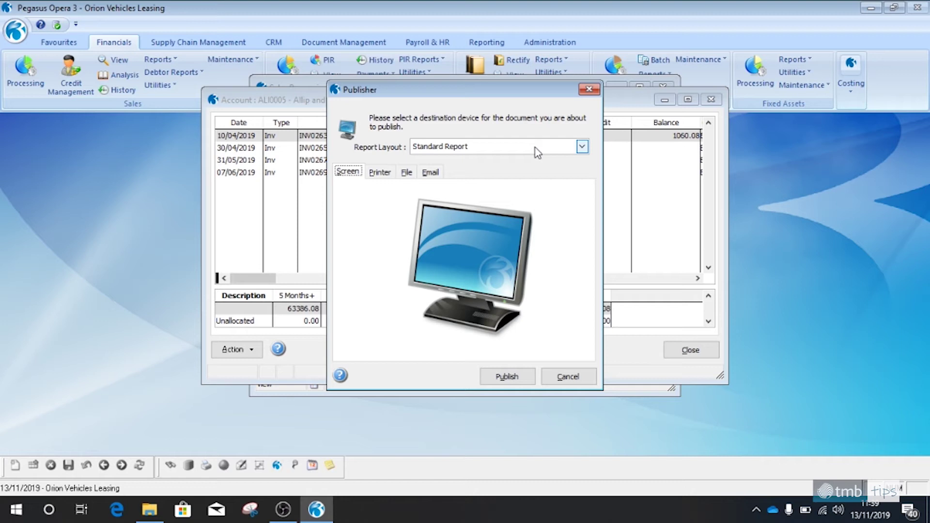
click(582, 147)
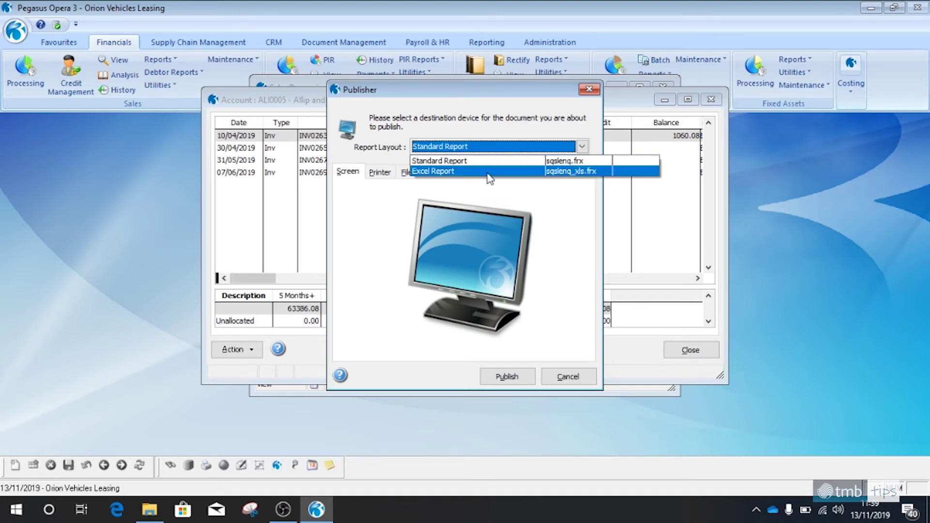
click(495, 127)
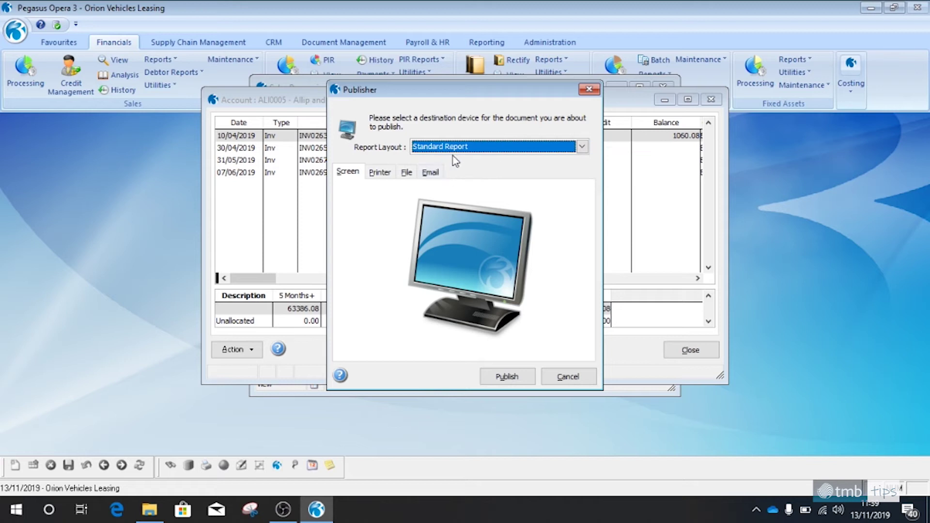
click(519, 378)
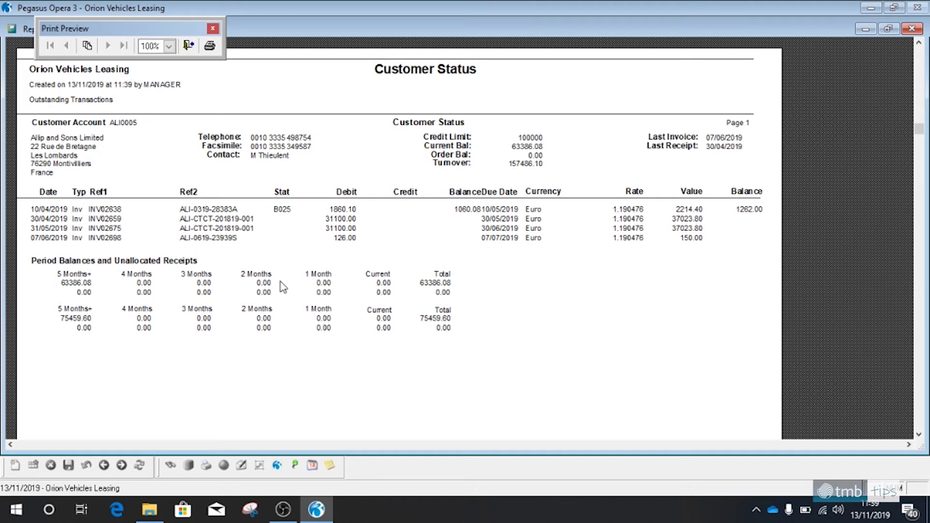
click(911, 29)
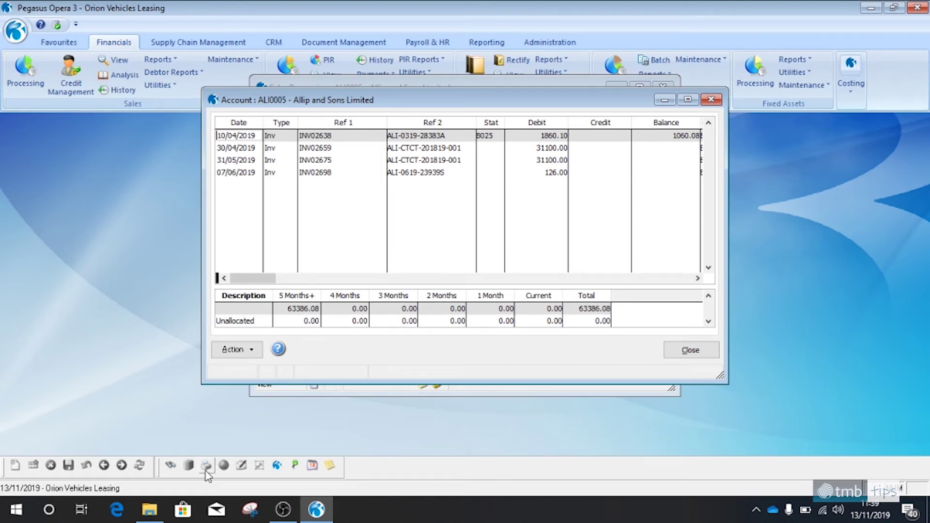
click(693, 349)
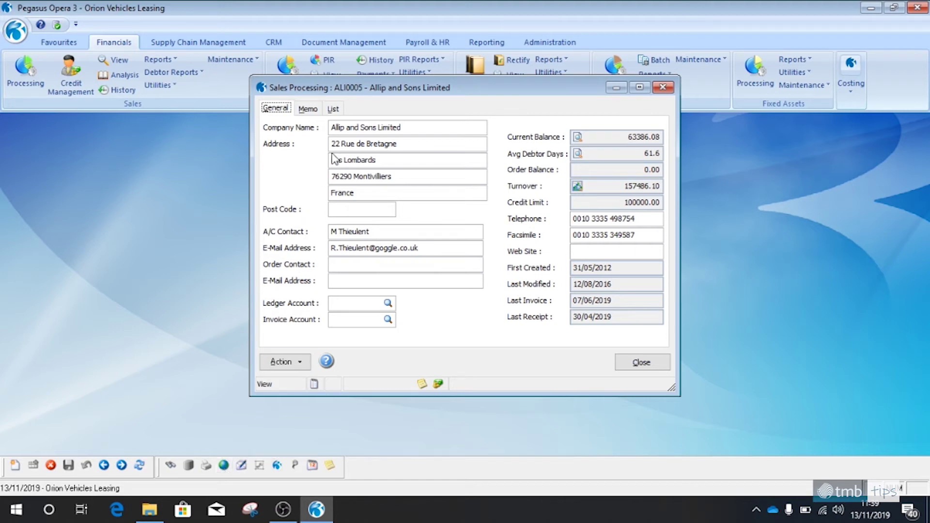
View the general details of Adams Light Engineering Ltd and Allip and Sons Limited from the customer list, and close Sales Processing.
click(334, 109)
click(339, 139)
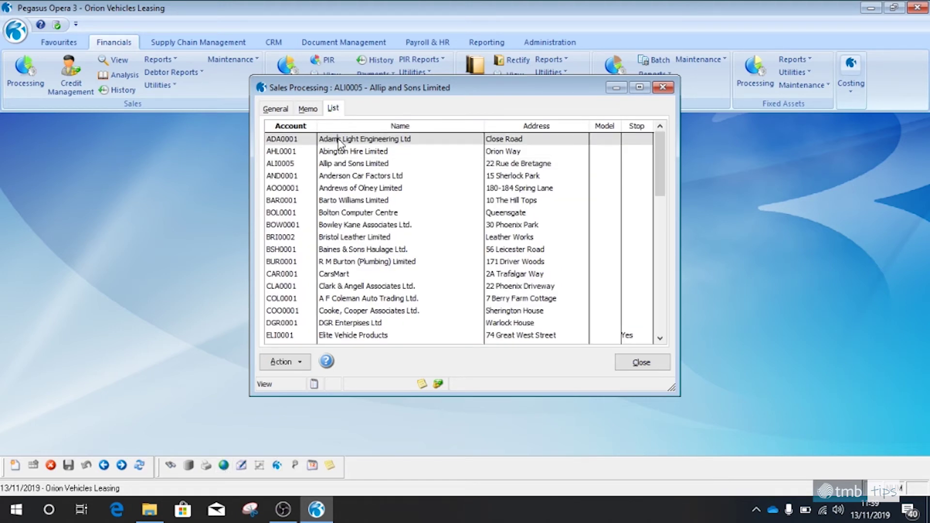
click(286, 108)
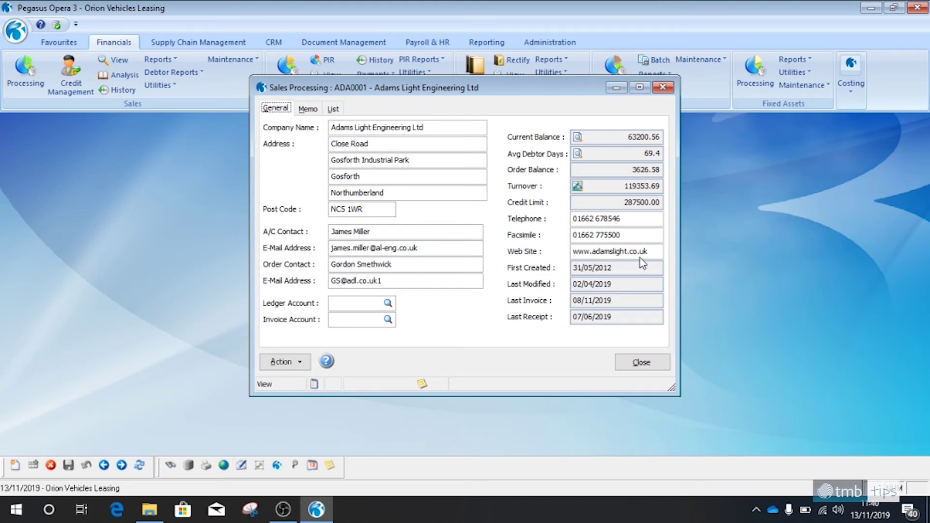
click(333, 109)
click(340, 163)
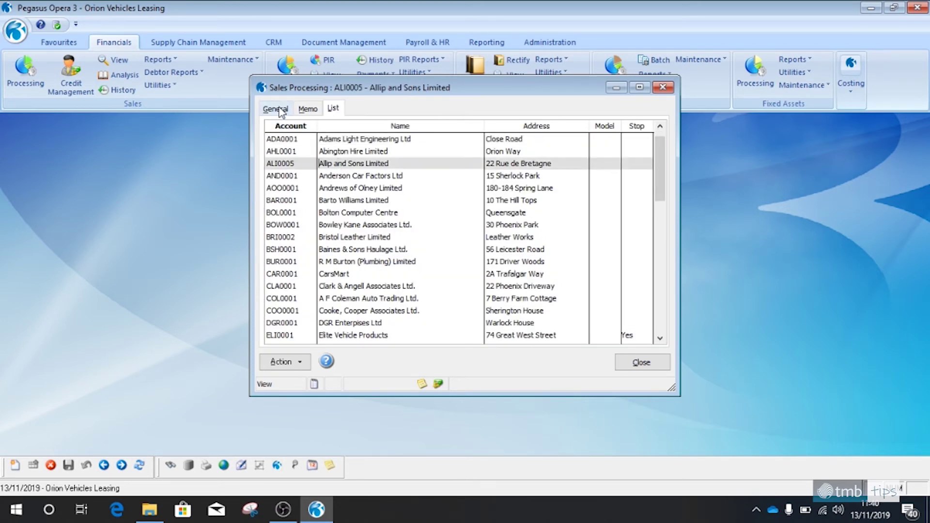
click(275, 108)
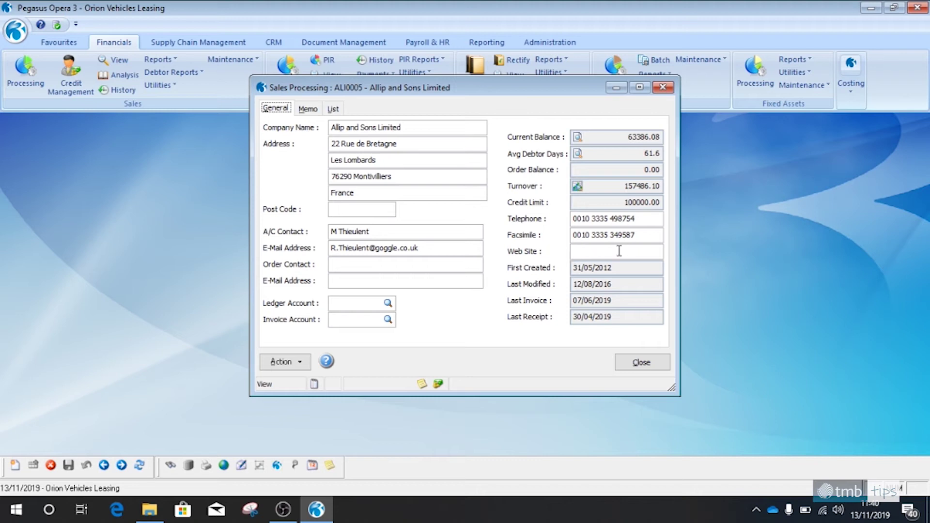
click(623, 363)
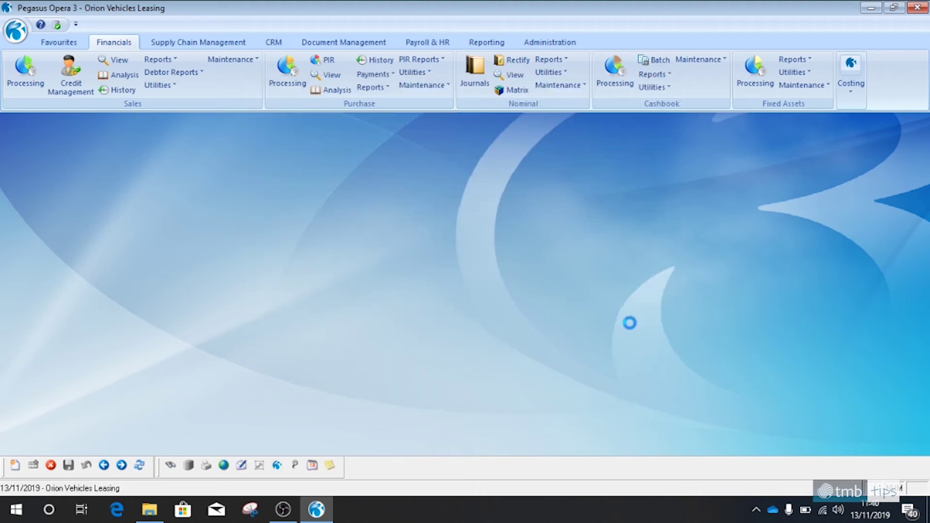
Check the default web site in the System Preferences and cancel without changes.
click(545, 41)
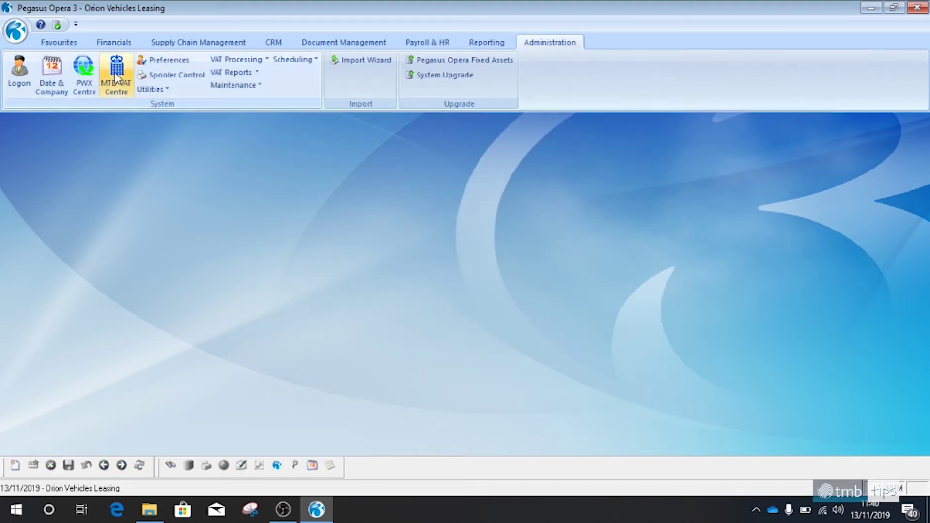
click(165, 91)
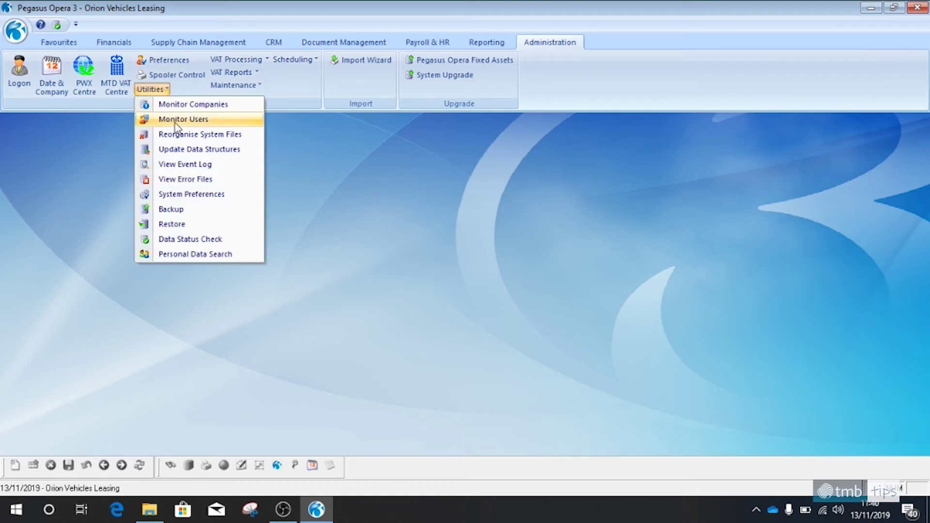
click(195, 198)
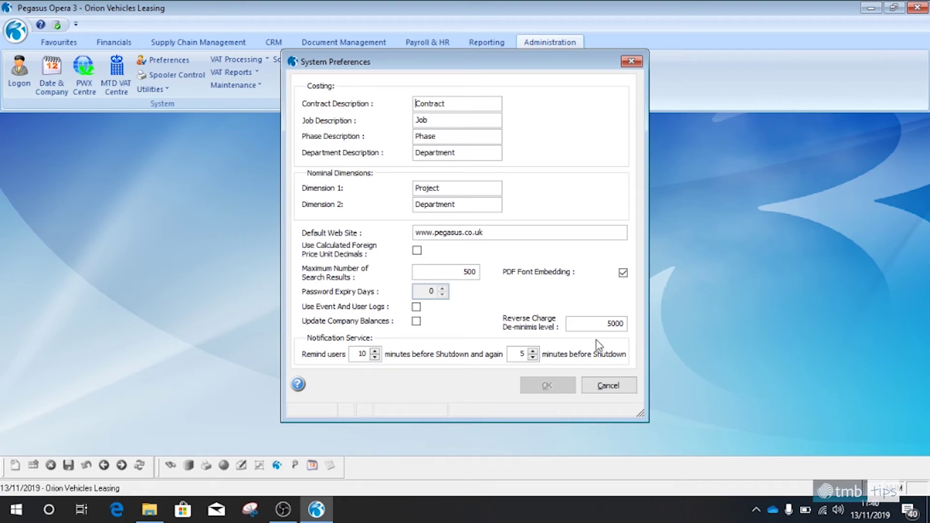
click(617, 389)
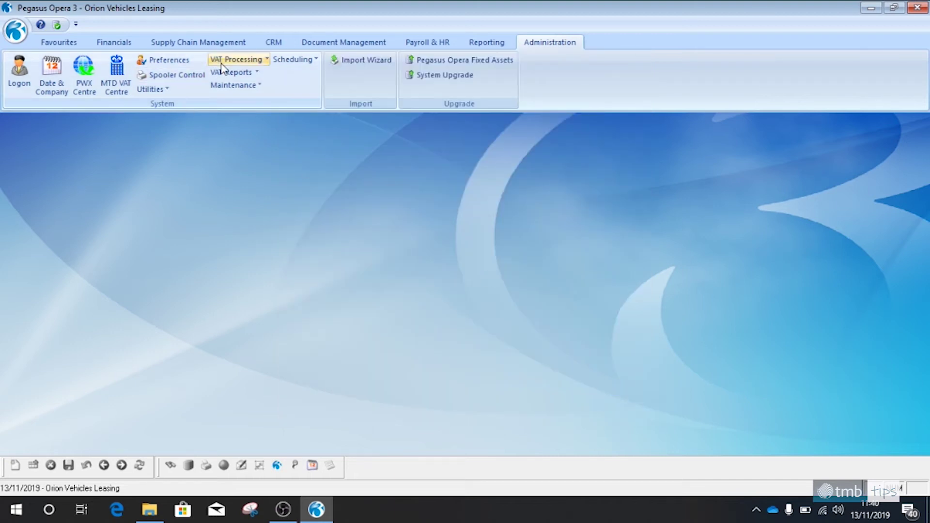
Start an e-mail to the account contact from the Adams Light Engineering Ltd sales record, discard the message, and close the record.
click(119, 43)
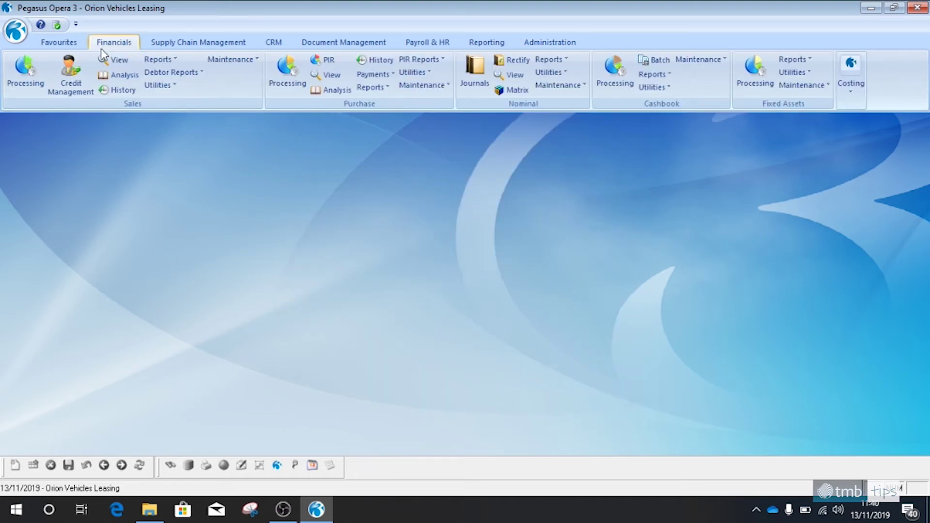
click(30, 69)
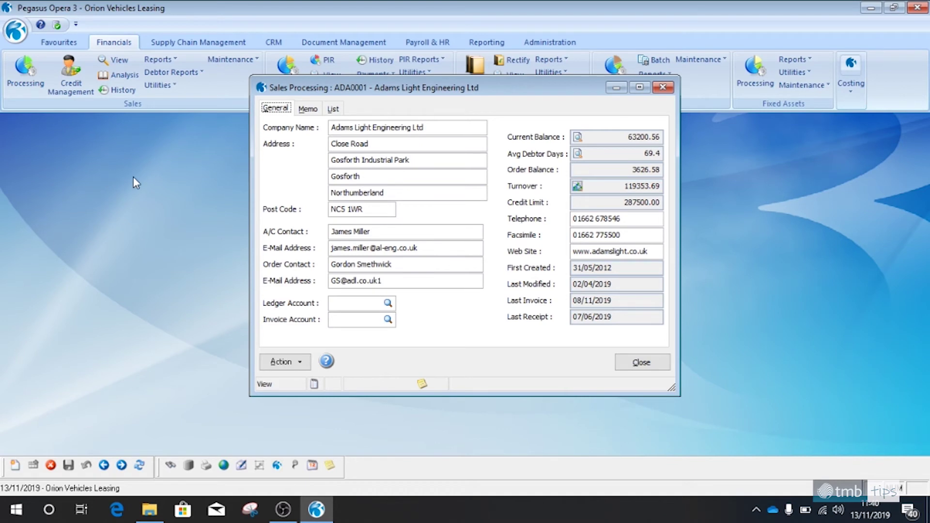
click(240, 466)
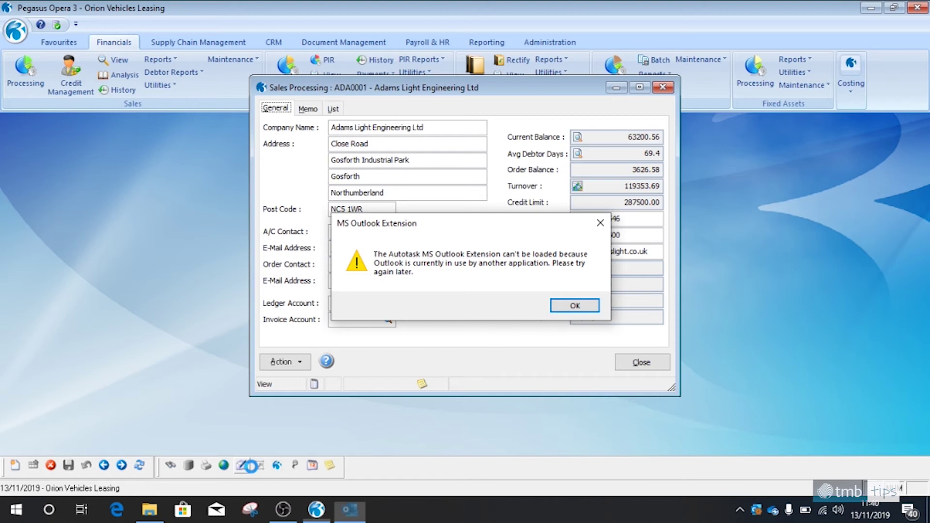
click(575, 306)
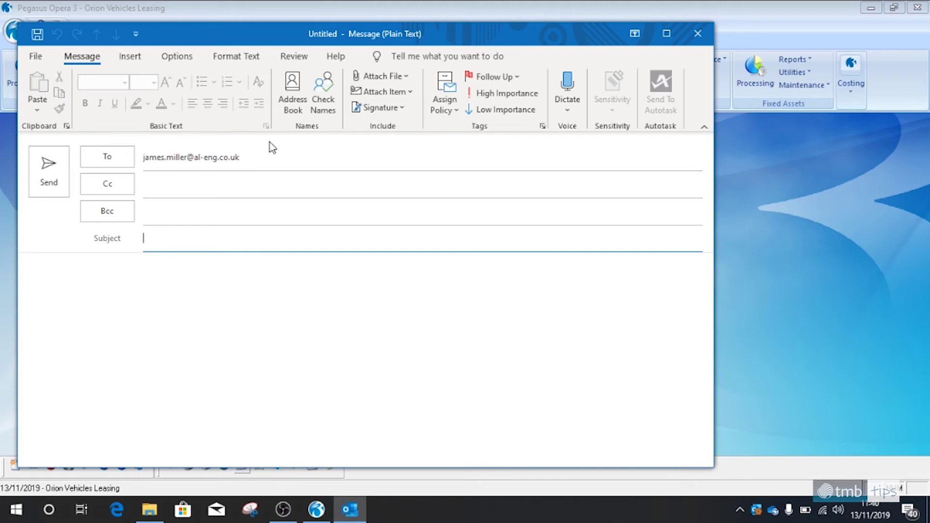
click(697, 33)
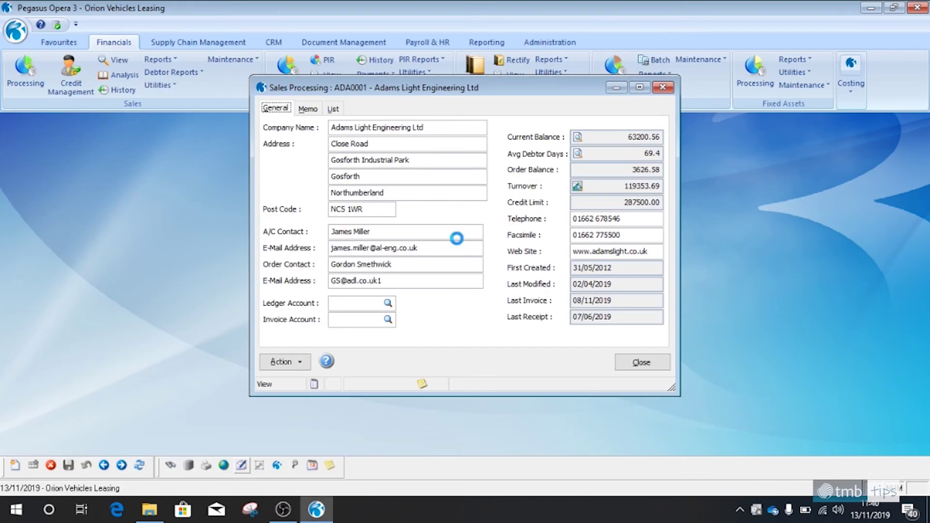
click(514, 295)
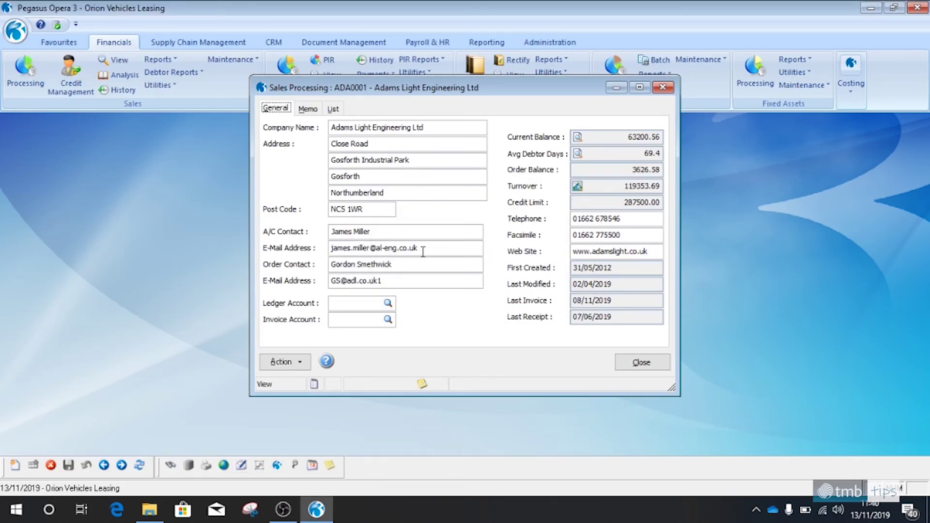
click(631, 364)
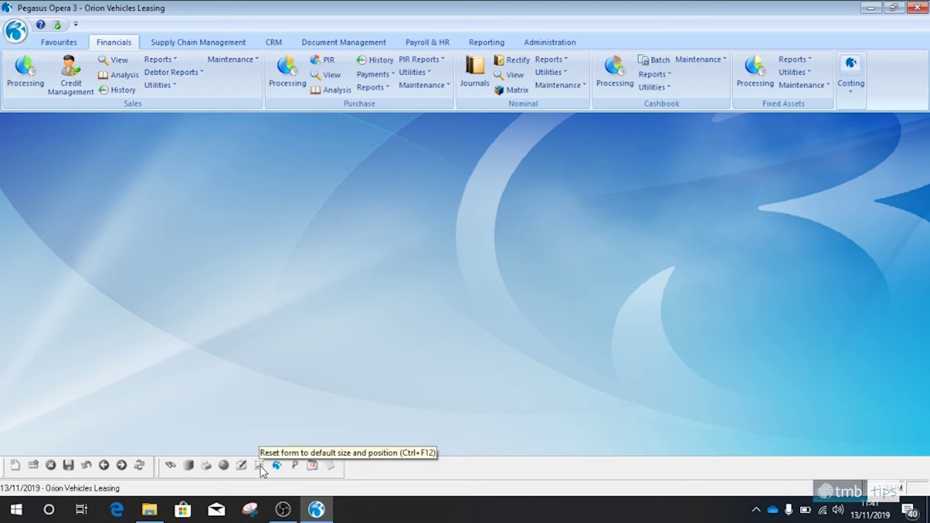
Check the user preference for remembering form positions and sizes, and cancel without changes.
click(542, 42)
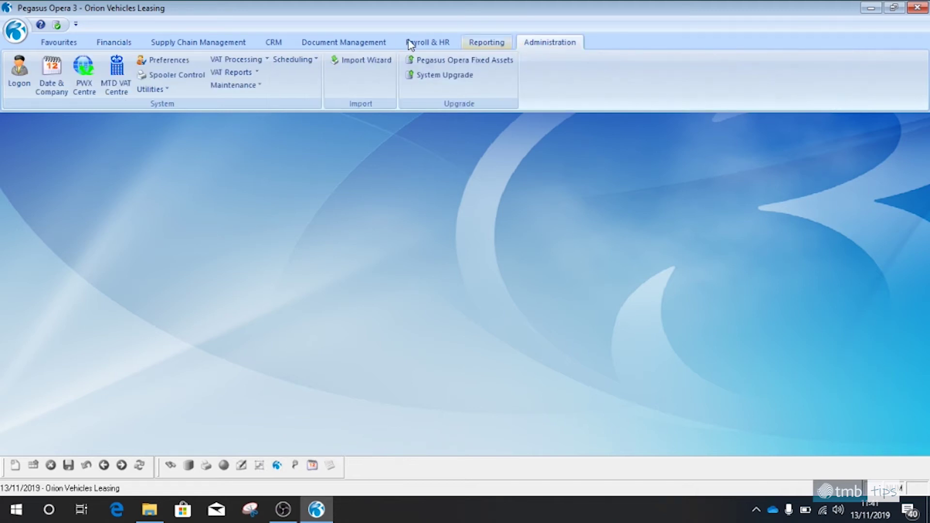
click(172, 60)
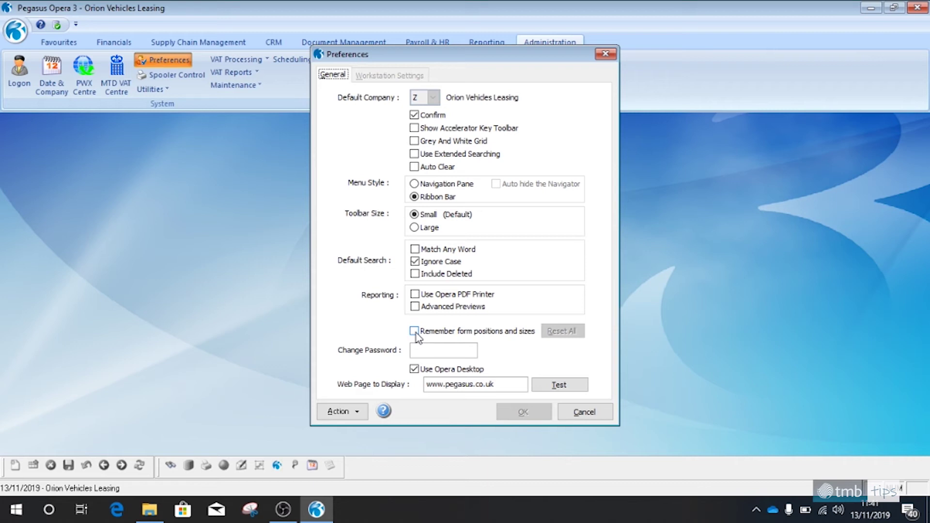
click(599, 413)
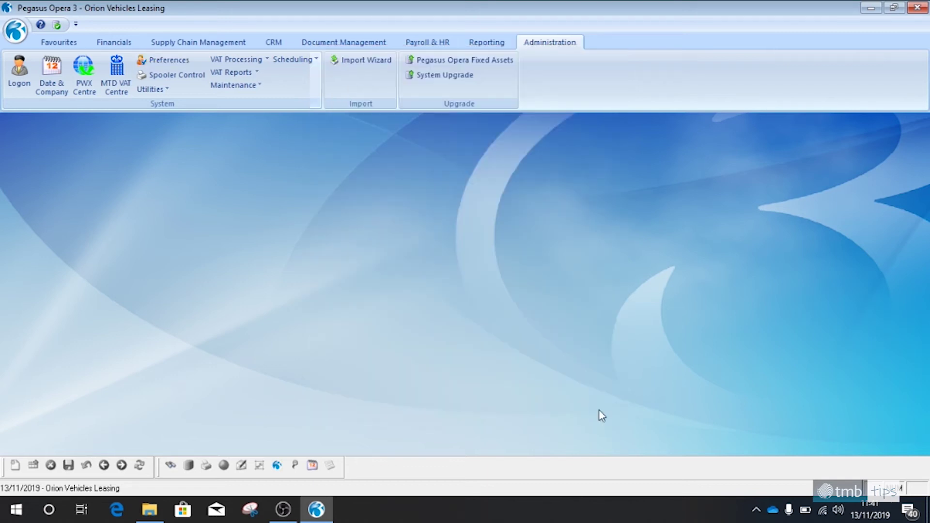
Open the Pegasus web page and its Help Centre, and browse the Opera 3 help modules.
click(277, 467)
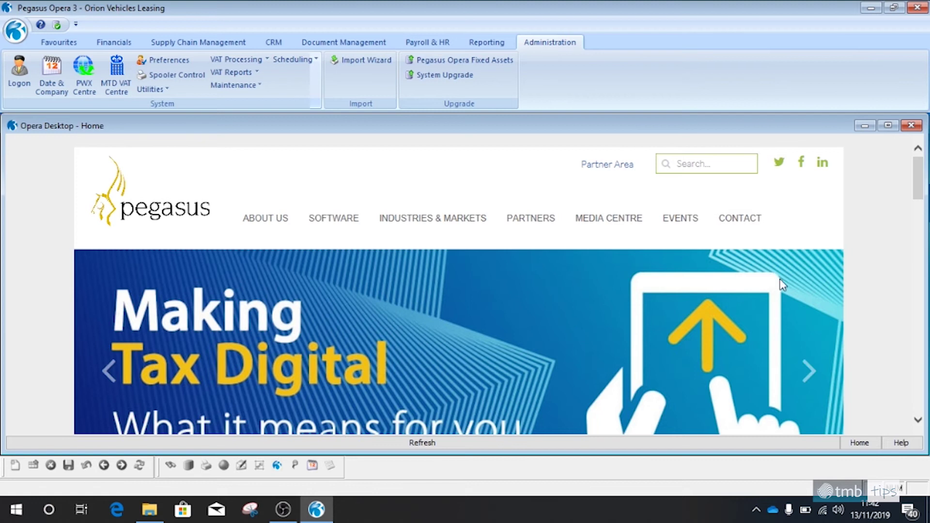
click(908, 446)
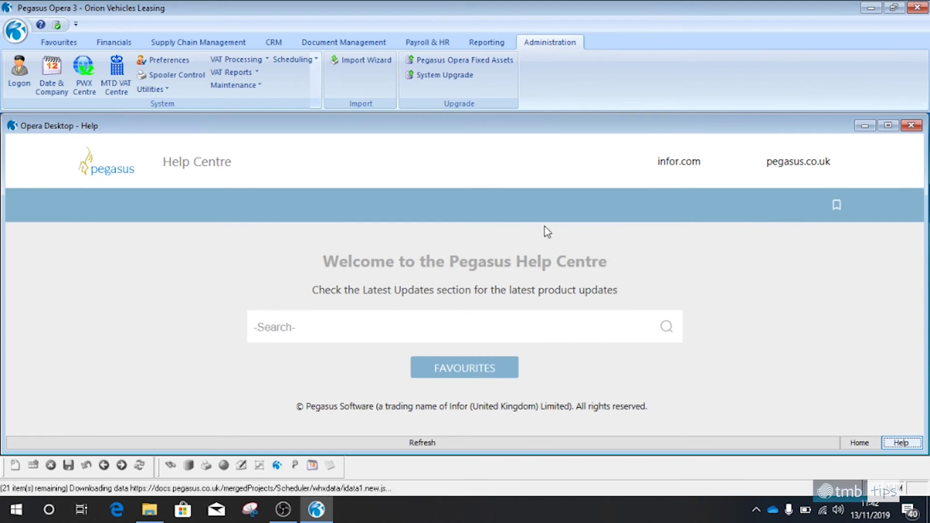
scroll(619, 243, down, 3)
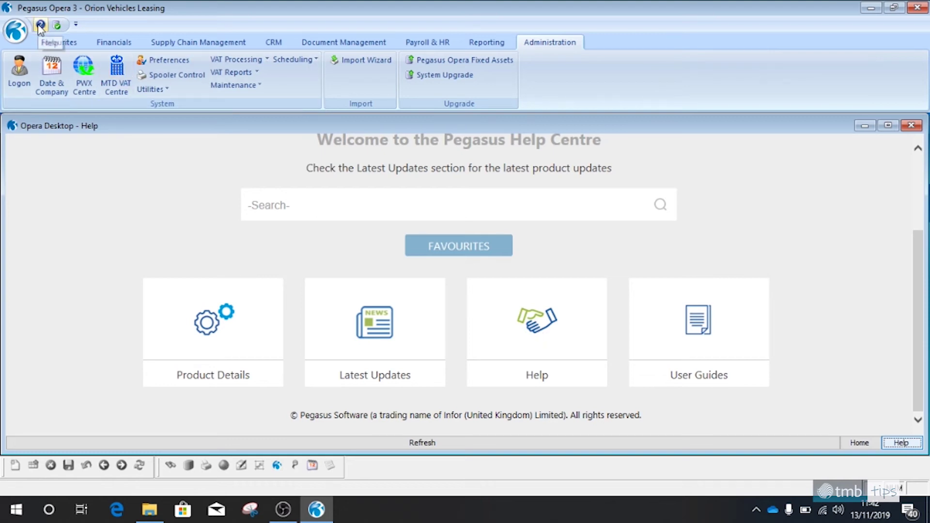
click(528, 327)
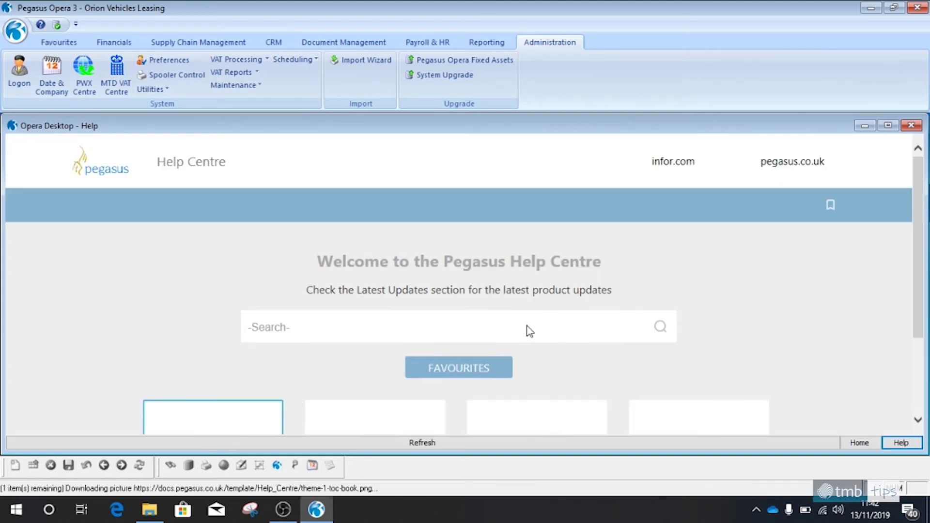
scroll(542, 349, down, 3)
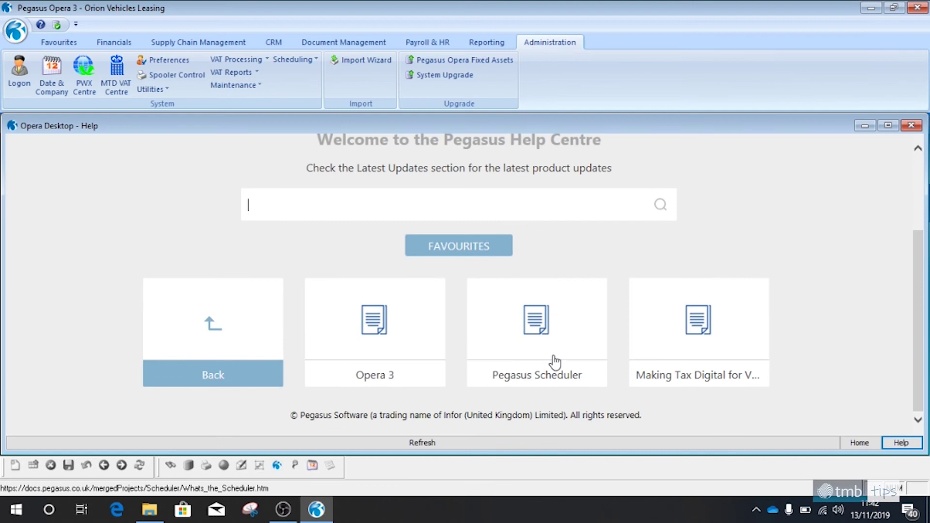
click(382, 339)
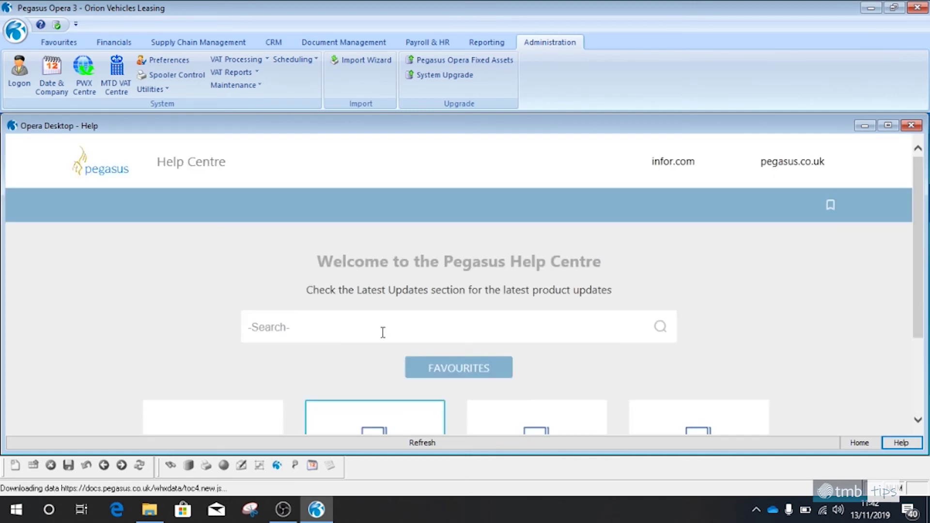
scroll(383, 330, down, 3)
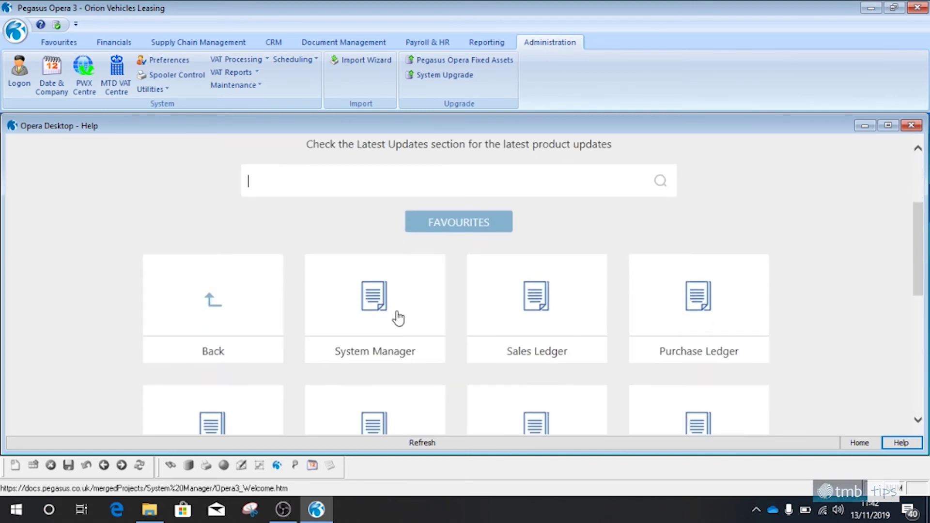
scroll(533, 322, down, 3)
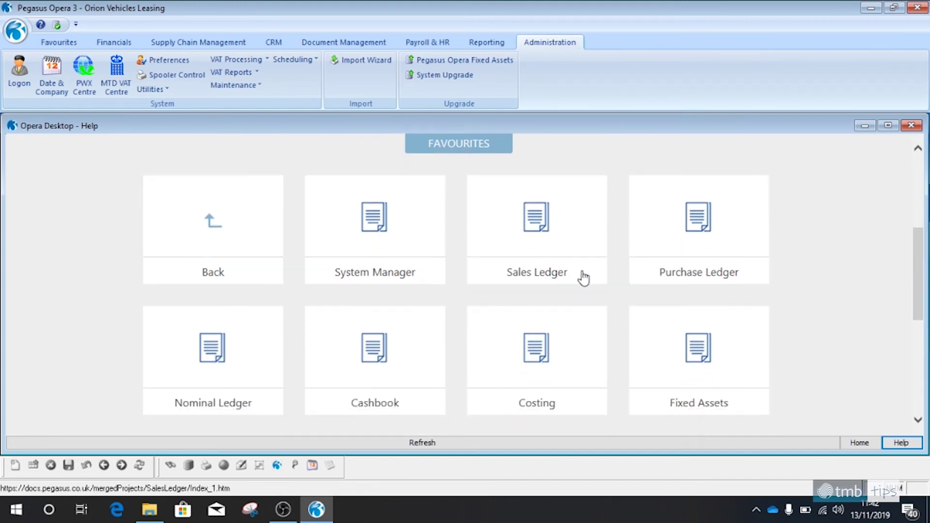
Open the Sales Ledger help topic and read through the descriptions of its sections.
click(537, 237)
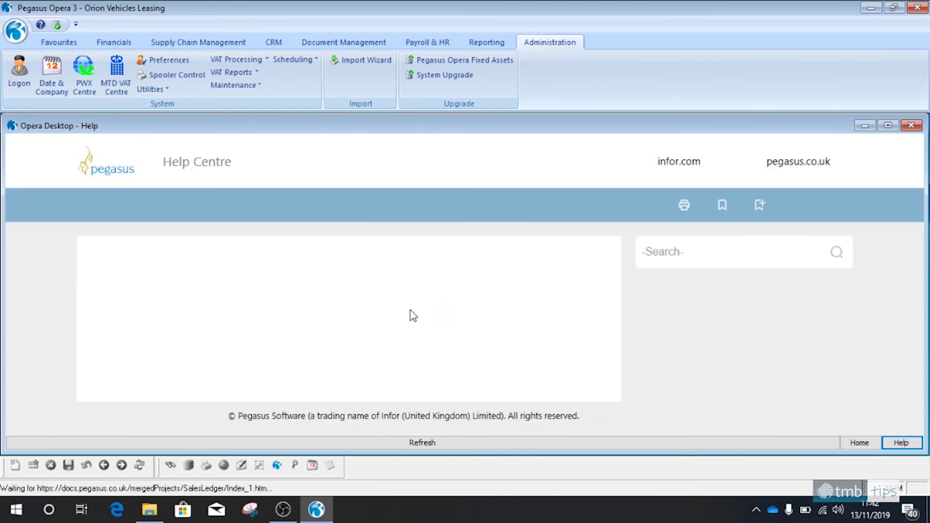
scroll(323, 314, down, 5)
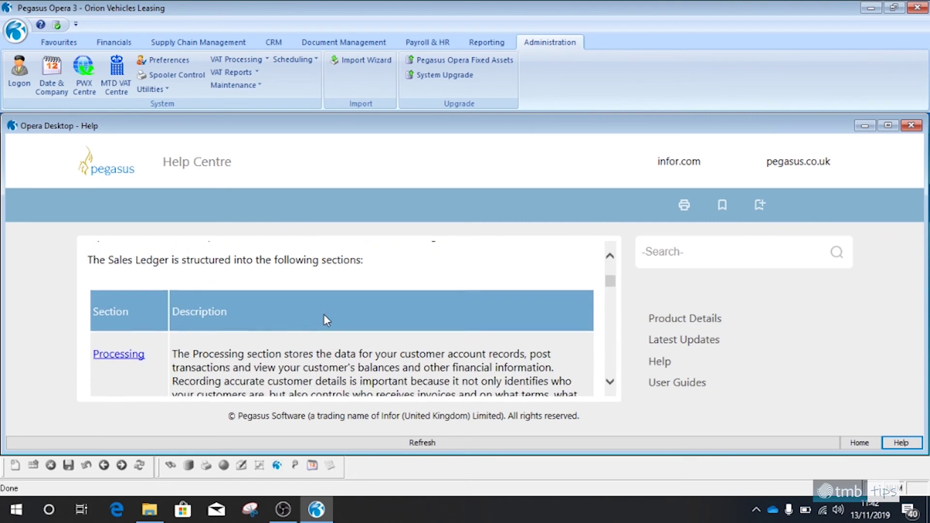
scroll(226, 338, down, 4)
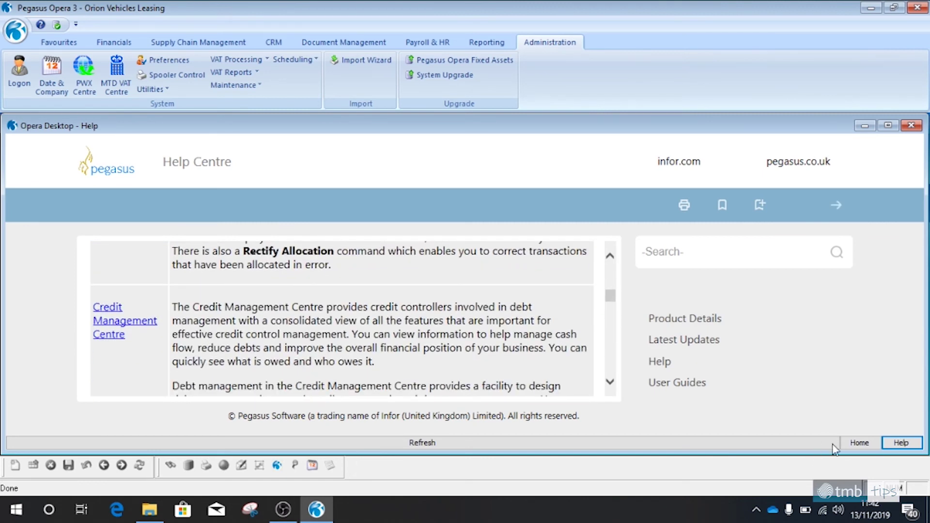
Return to the Pegasus home page, look through the Product Demos, and close the Opera Desktop window.
click(855, 443)
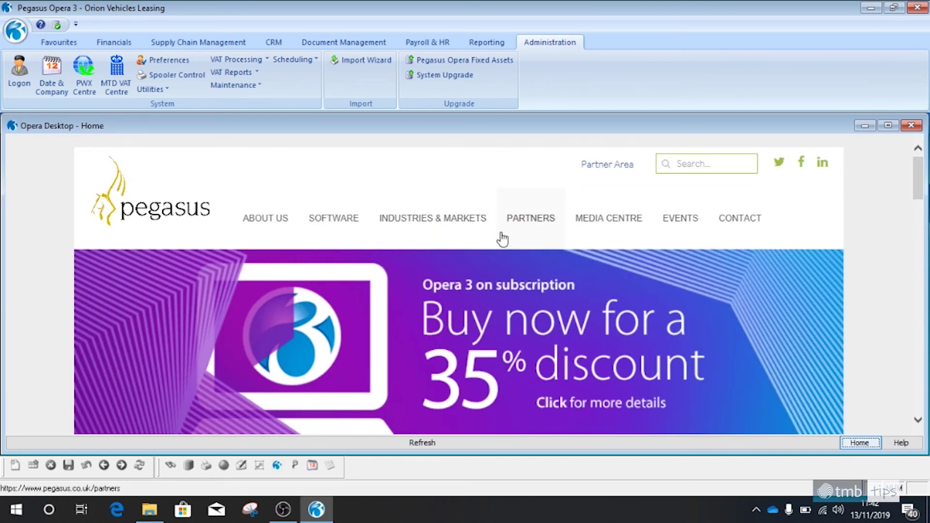
scroll(502, 239, down, 2)
scroll(504, 245, down, 1)
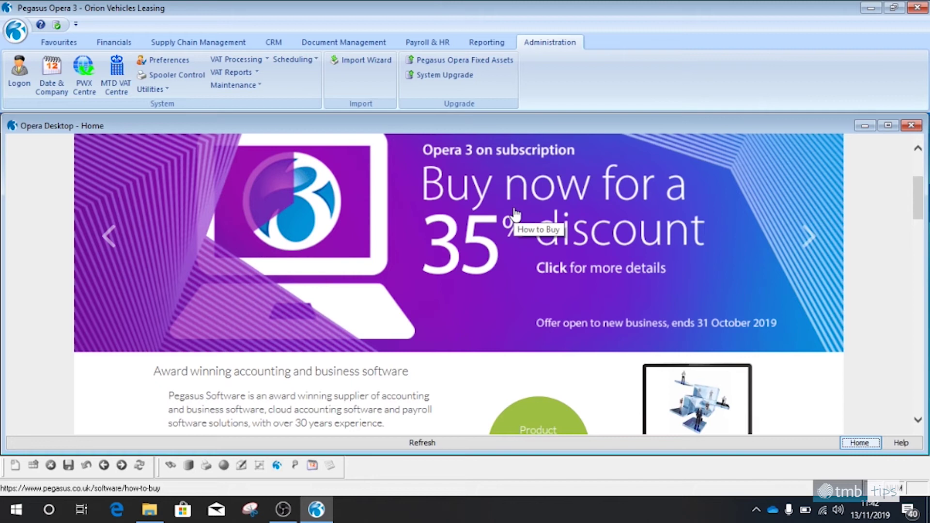
scroll(547, 300, down, 1)
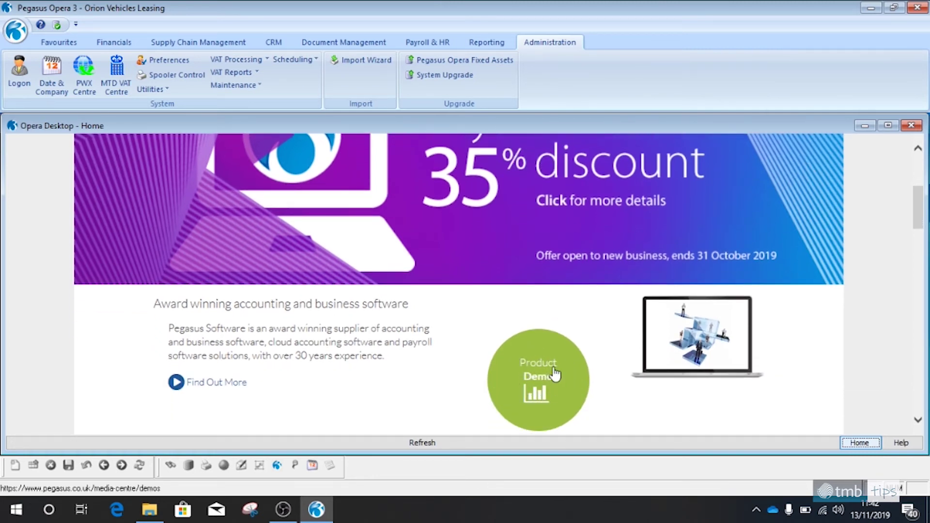
click(542, 383)
scroll(546, 318, down, 2)
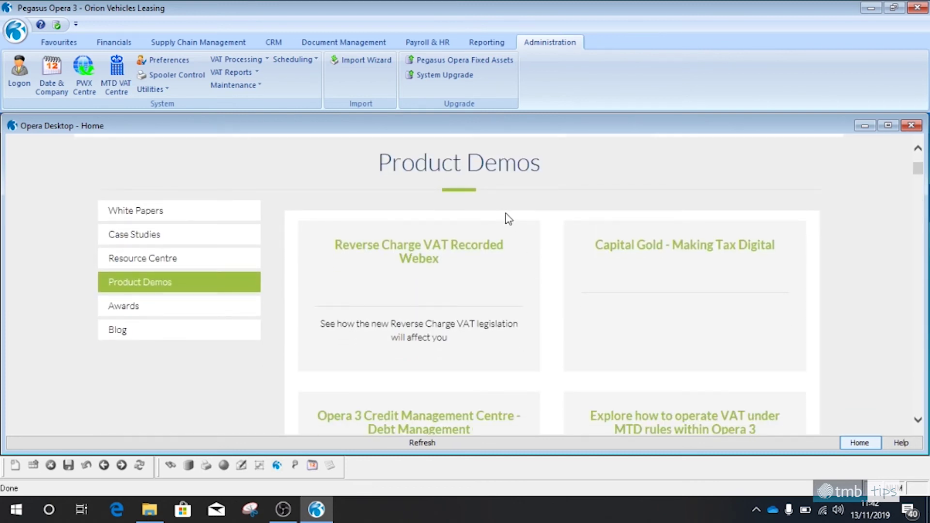
scroll(526, 217, down, 1)
scroll(526, 218, down, 1)
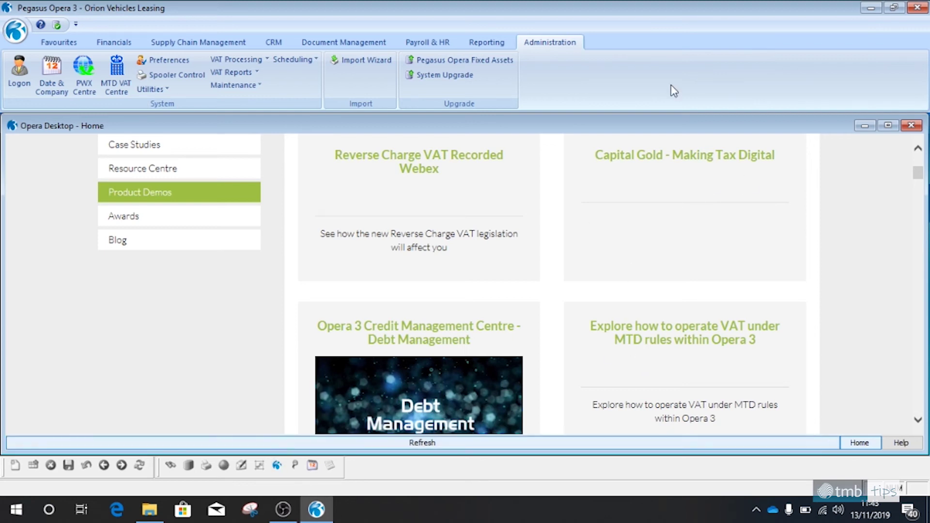
click(911, 126)
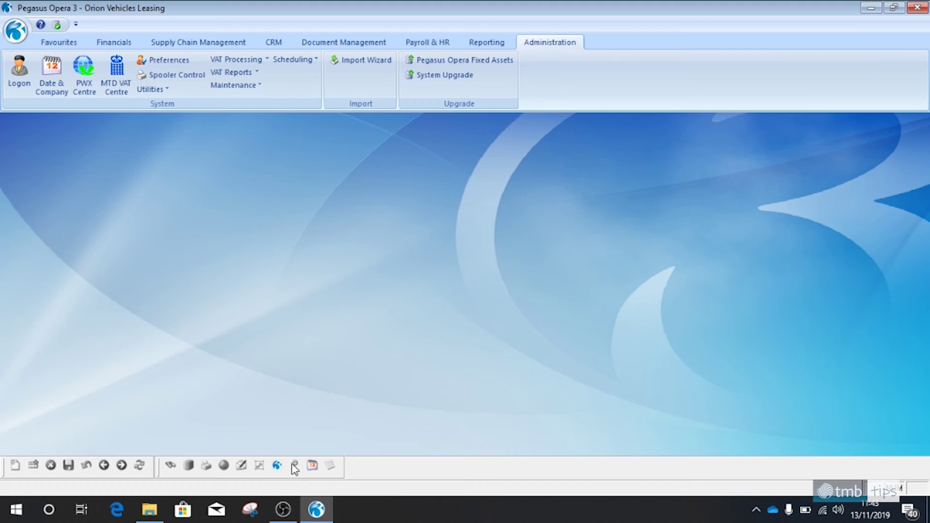
Open Payroll Processing for the Monthly group and show the Employee Pensions form of the displayed employee.
click(422, 43)
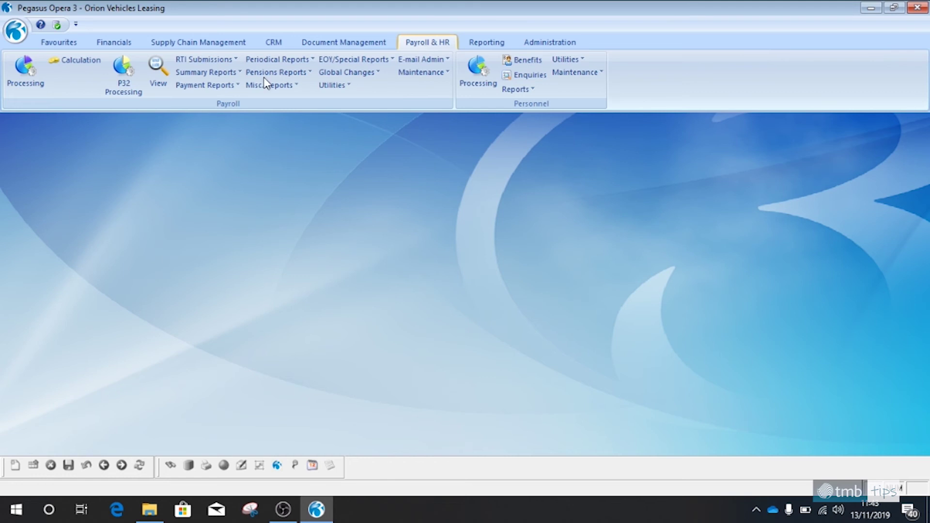
click(25, 71)
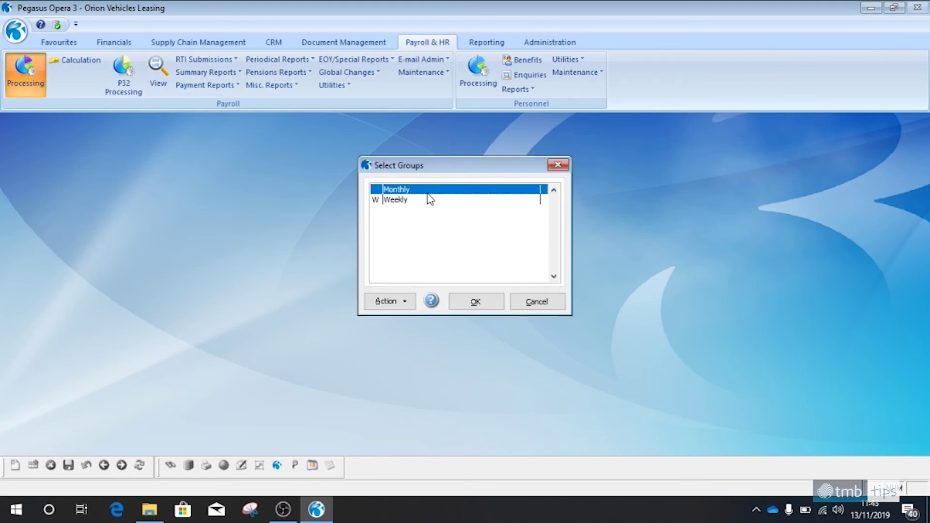
click(480, 303)
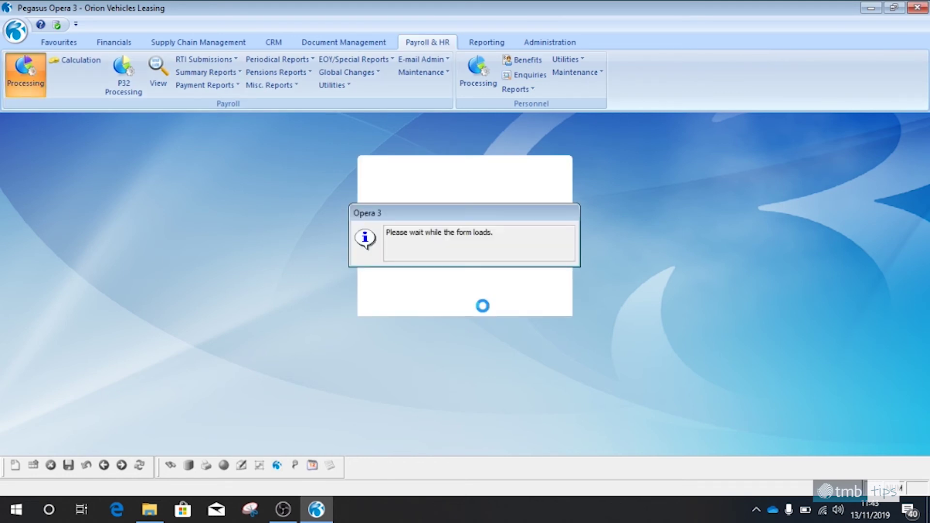
click(244, 373)
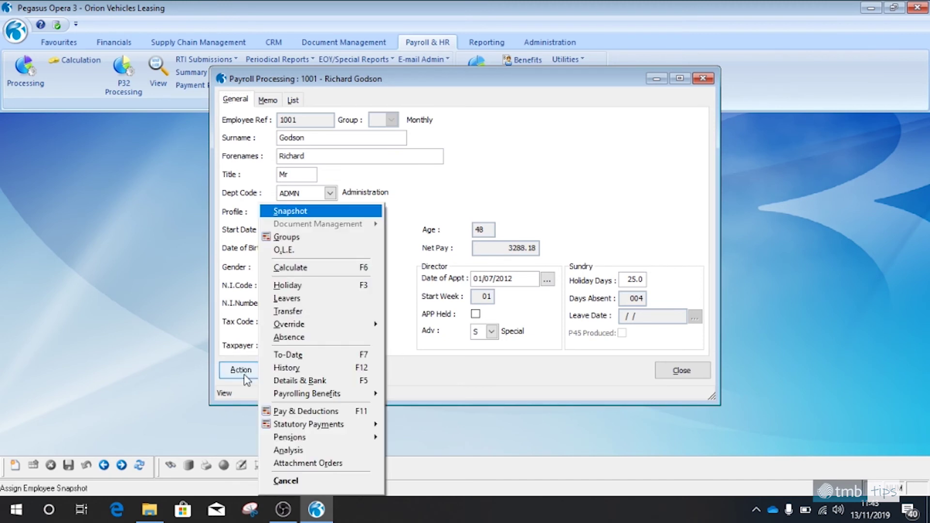
mouse_move(305, 437)
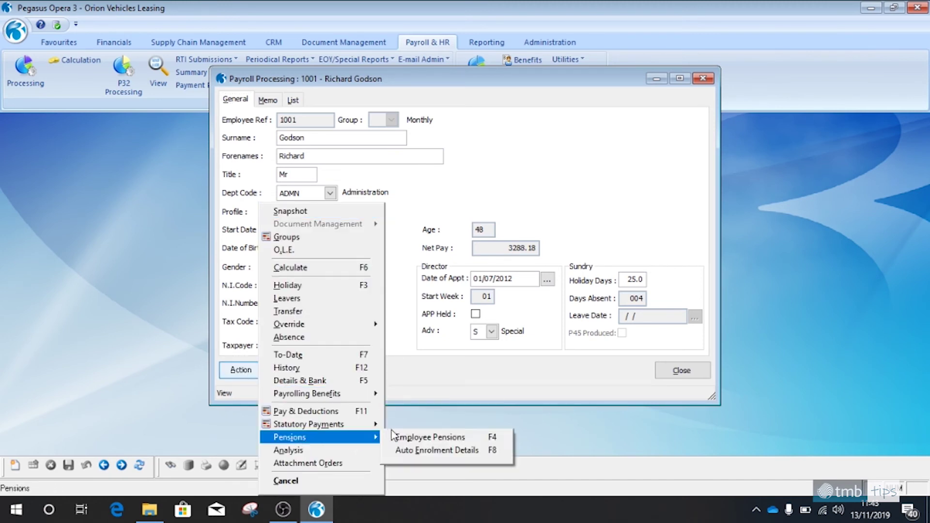
click(410, 437)
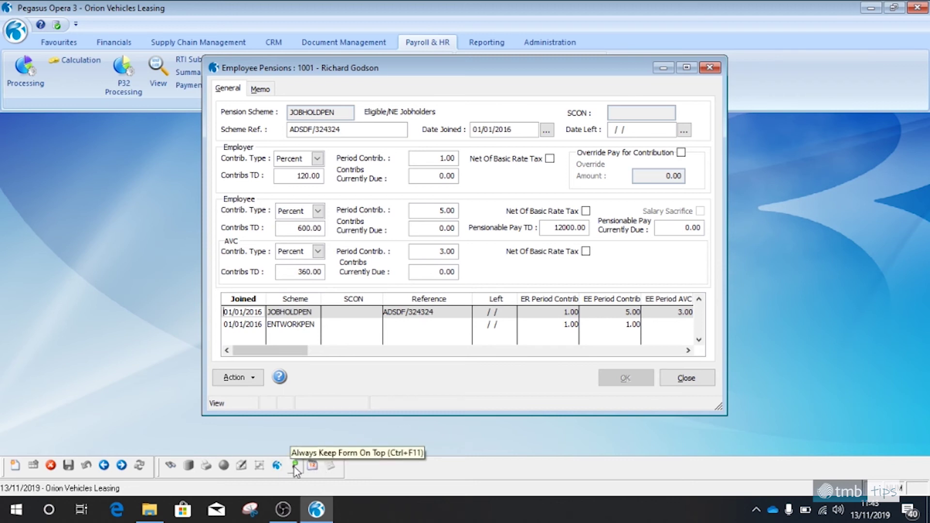
Move the Employee Pensions form beside the payroll record, keep it always on top, and switch between the two forms.
drag(296, 63, 498, 80)
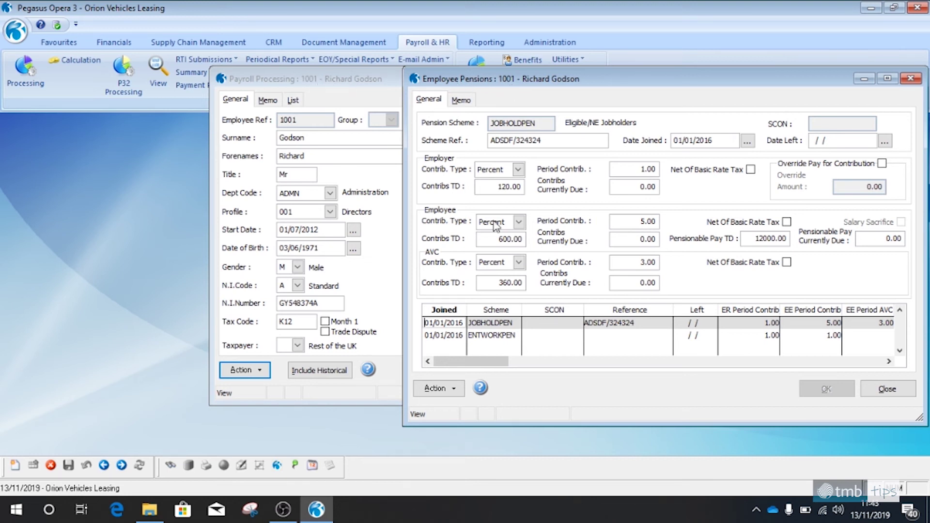
click(295, 465)
click(345, 98)
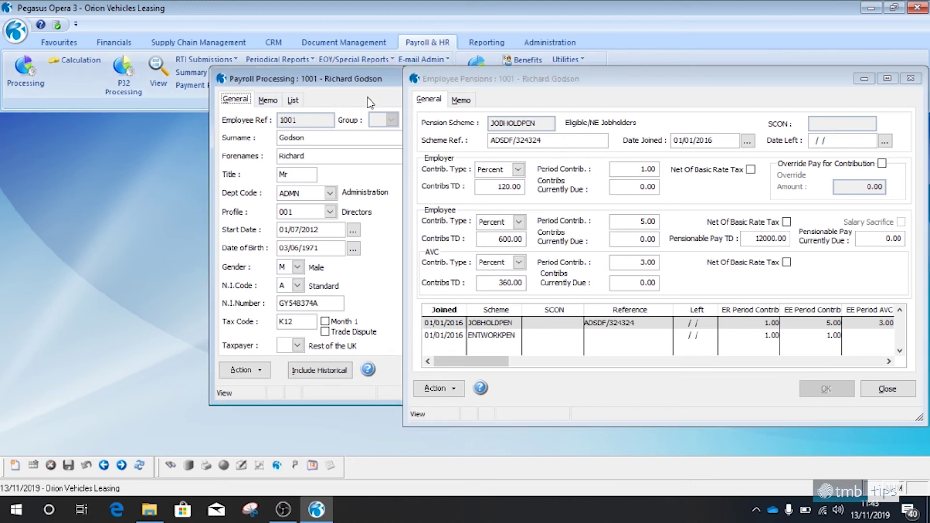
click(614, 86)
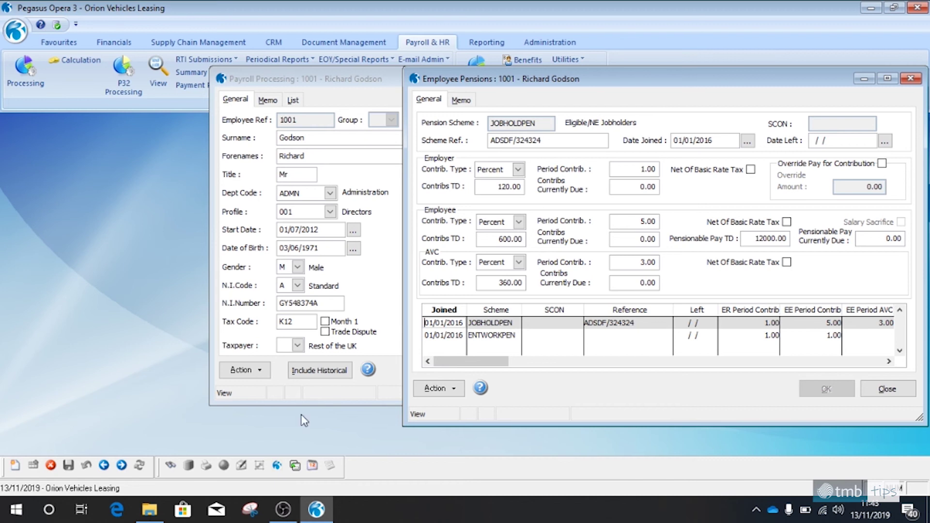
Turn off always-on-top for the Employee Pensions form, bring the payroll record to the front, and close both forms.
click(295, 466)
click(330, 79)
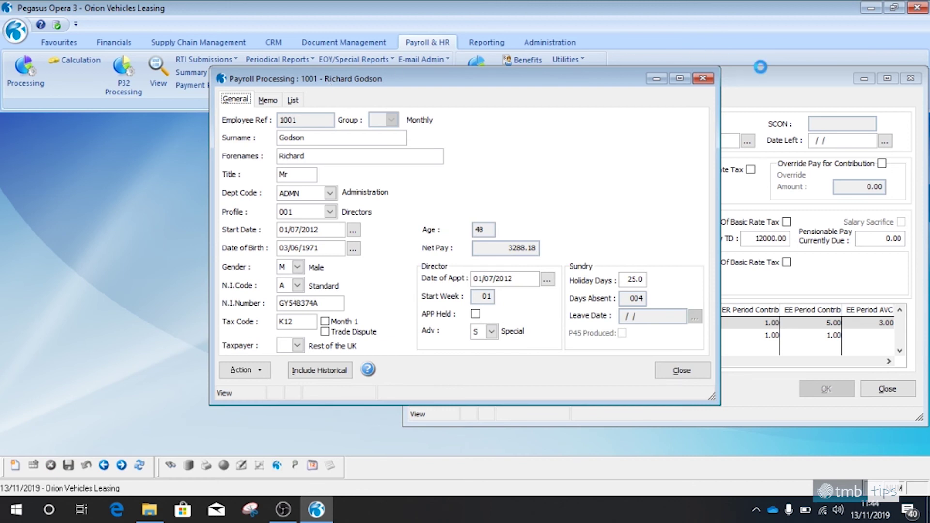
click(760, 68)
click(887, 389)
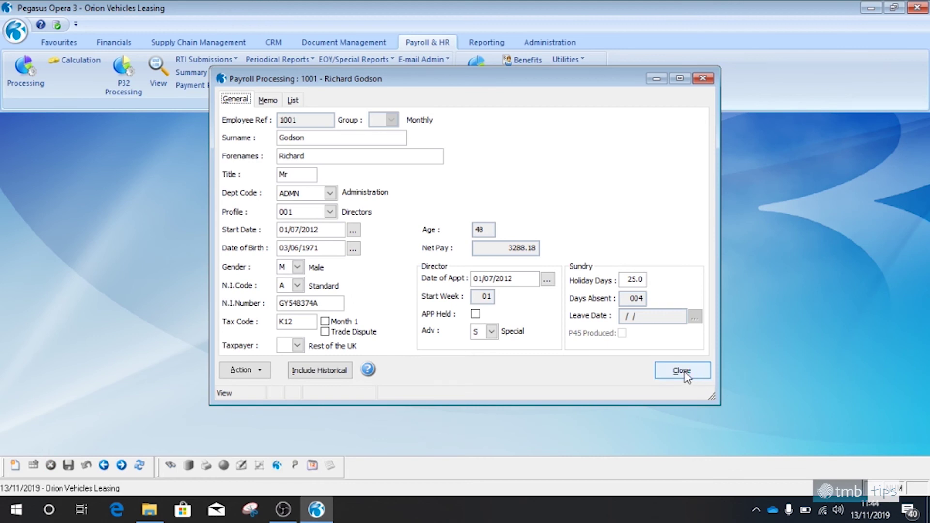
click(682, 371)
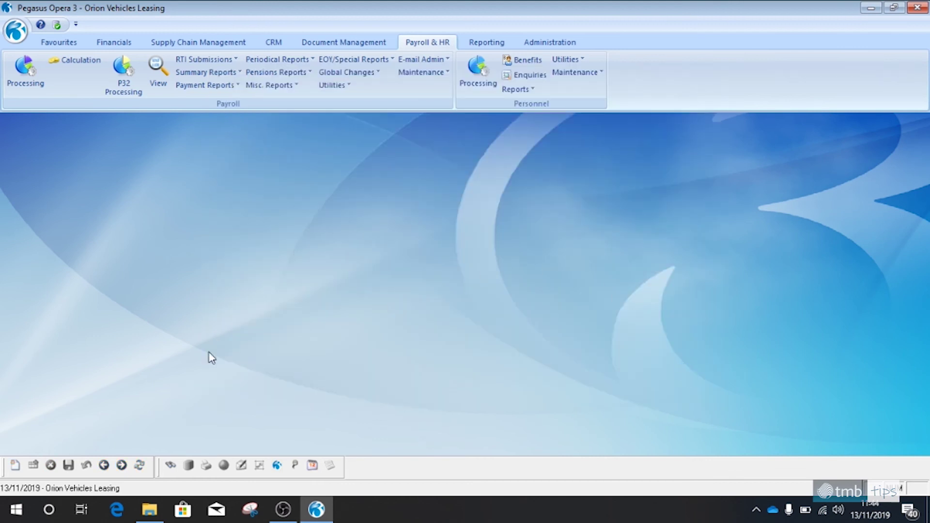
Check the processing date and company ID in Date & Company, and cancel without changes.
click(315, 469)
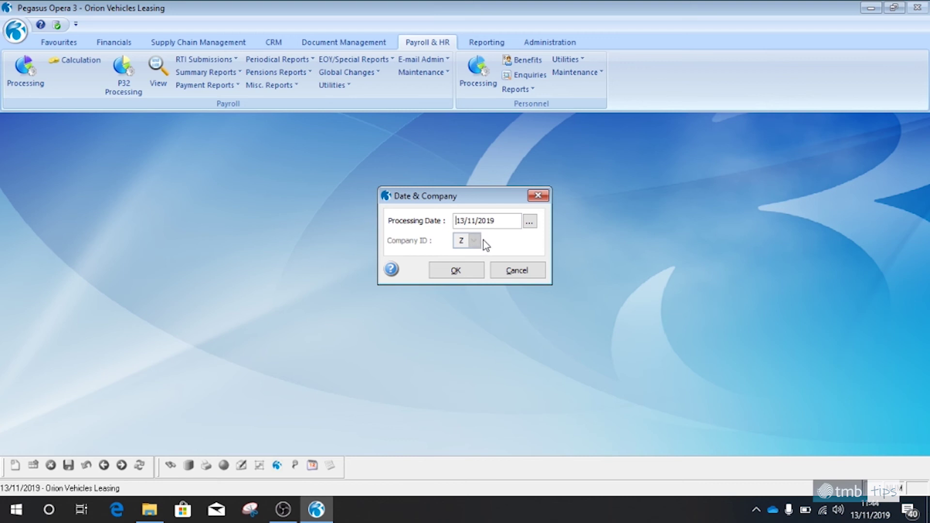
click(541, 274)
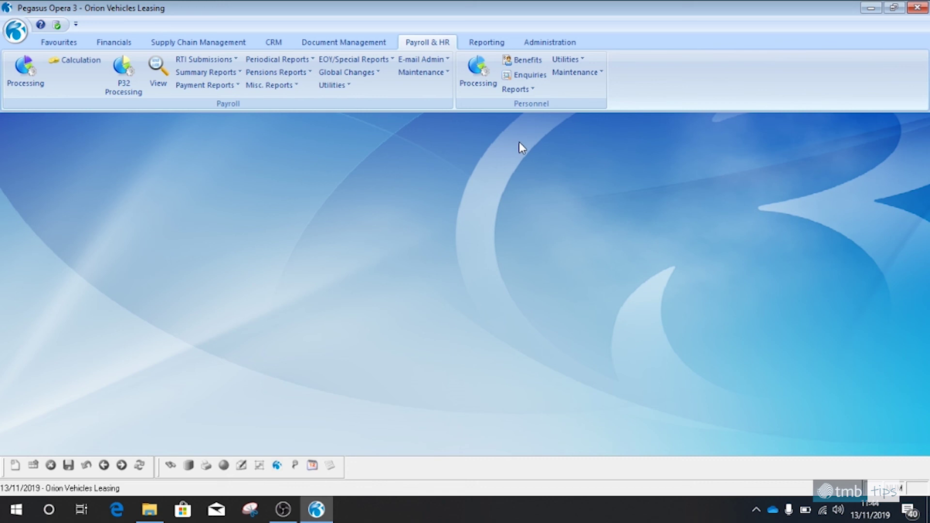
Open the User Profiles maintenance form and select the USER profile from the list.
click(555, 45)
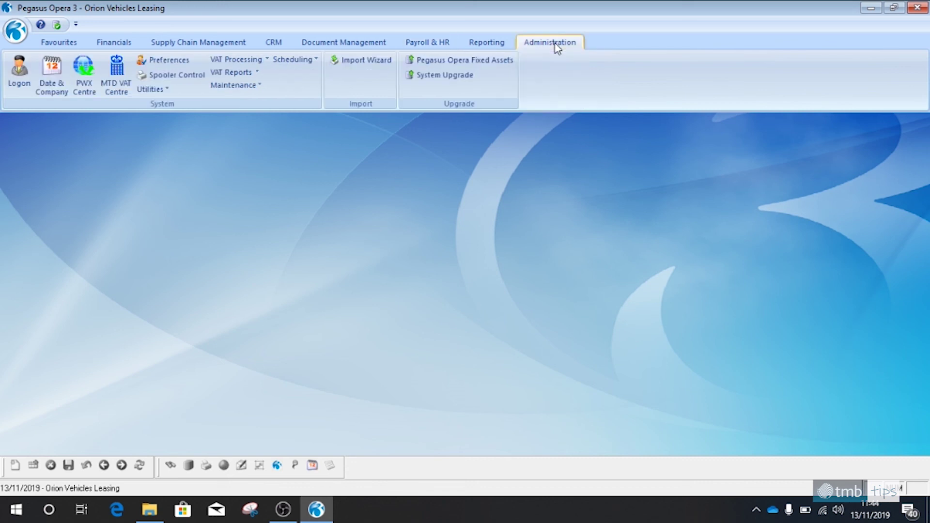
click(254, 90)
click(251, 115)
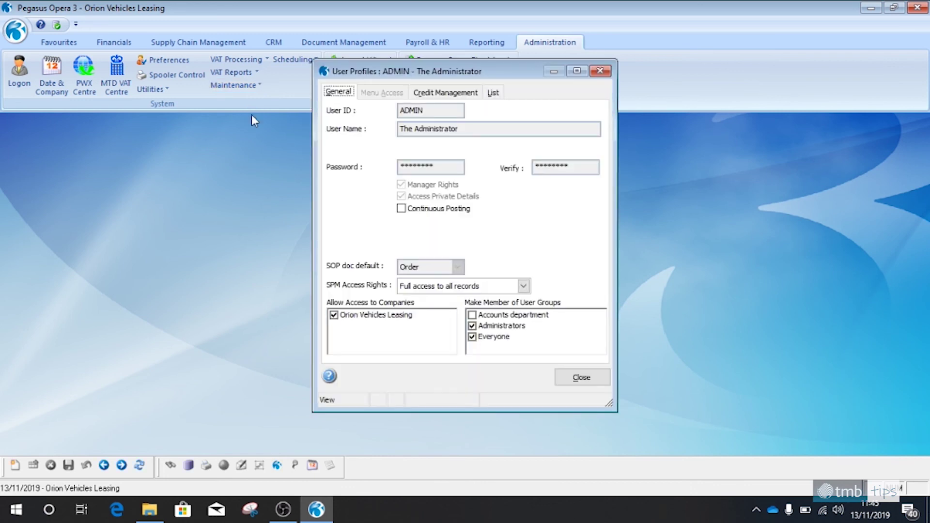
click(492, 91)
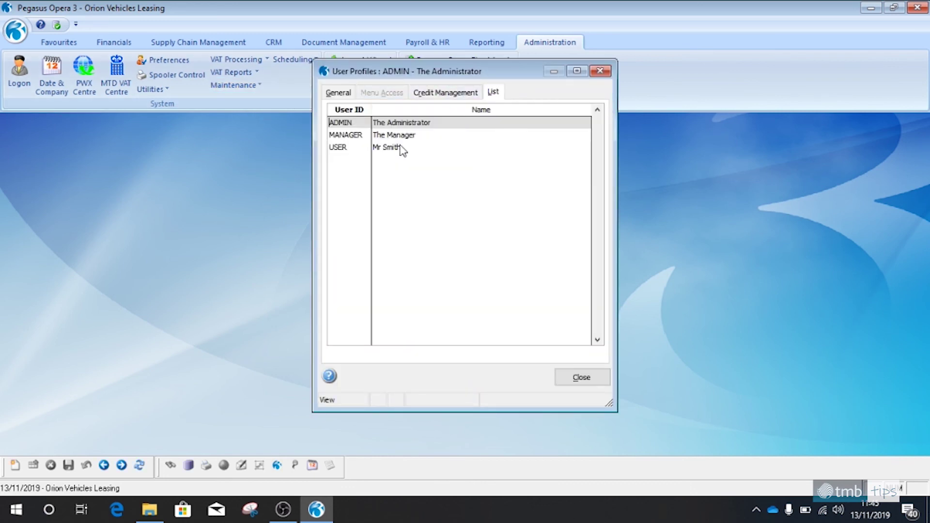
click(400, 147)
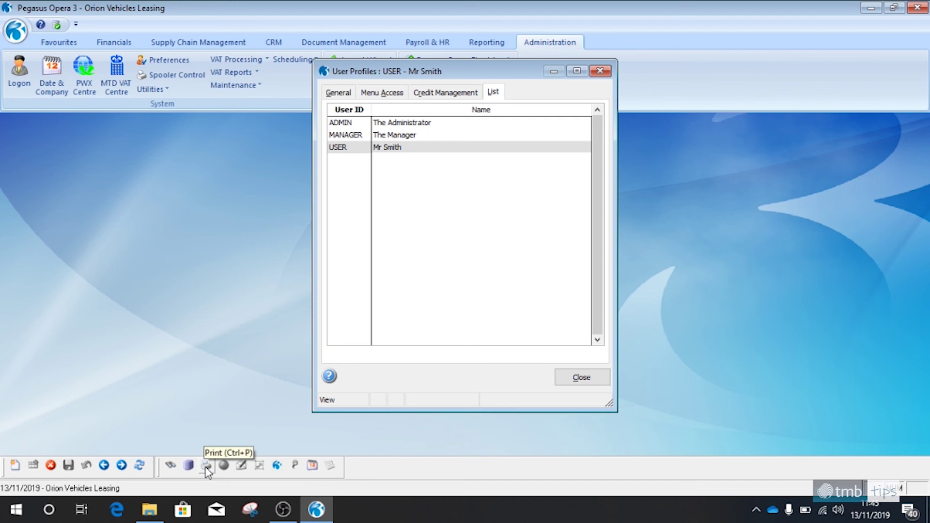
Publish the selected USER profile report to the screen, and close its print preview.
click(207, 466)
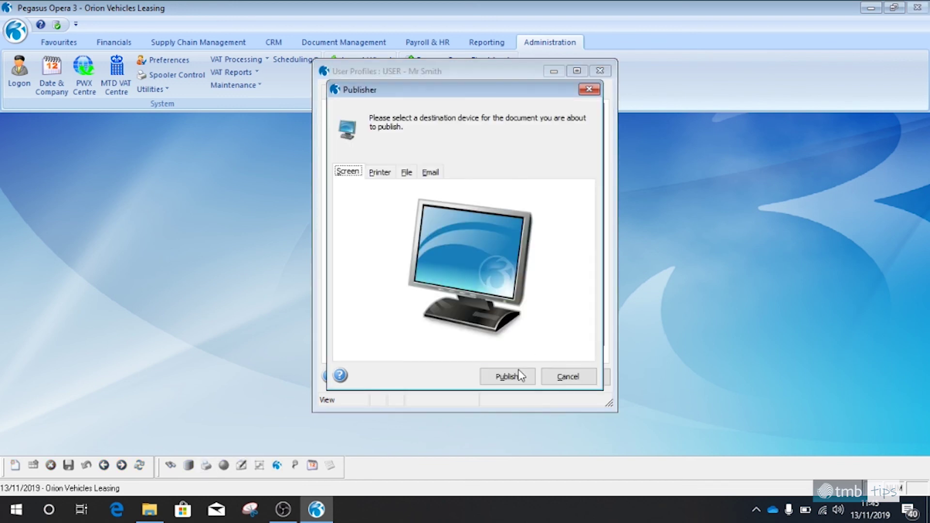
click(519, 376)
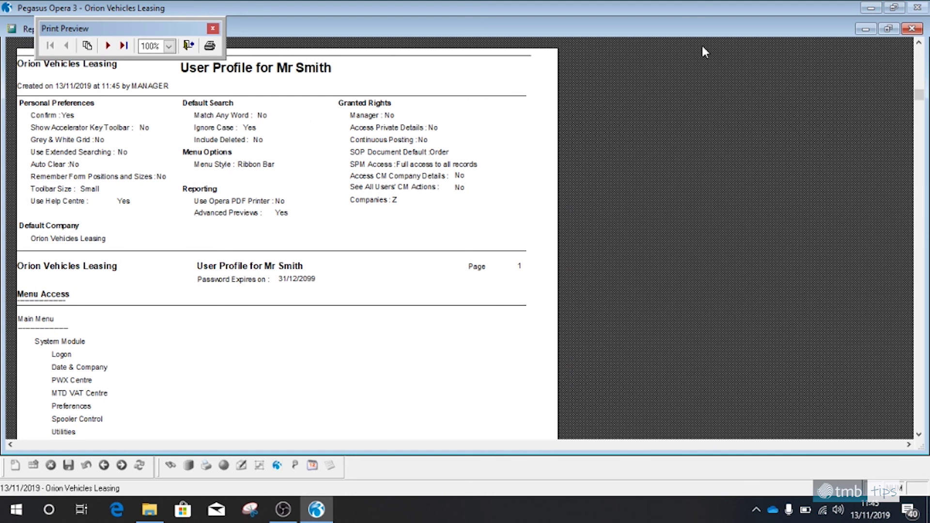
click(911, 28)
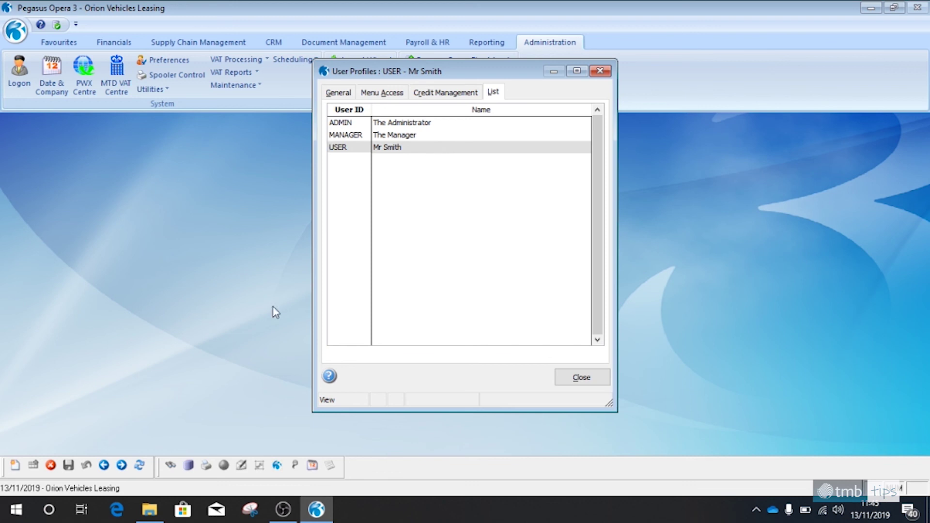
Duplicate the USER profile as user ID USER2, enter the new user's name, save the record, and close User Profiles.
click(189, 467)
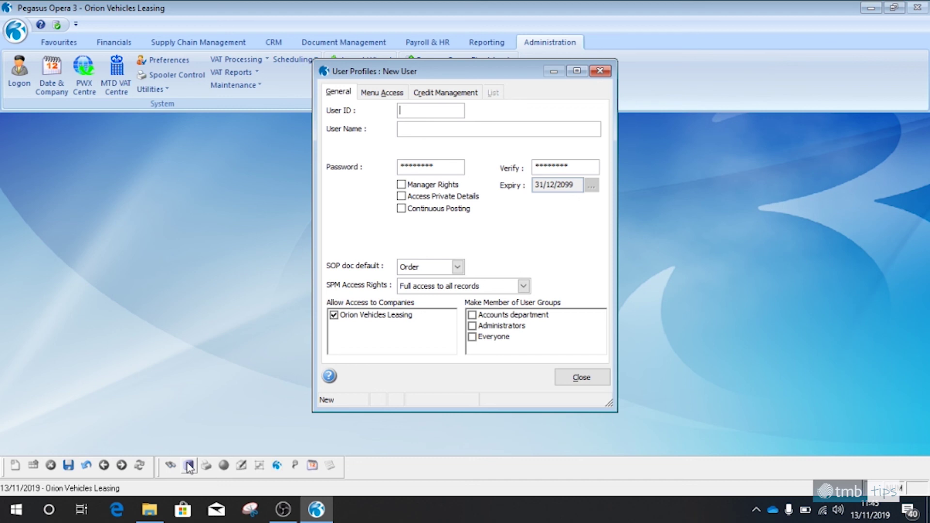
text(USER2)
click(495, 127)
text(Mr Bloggs)
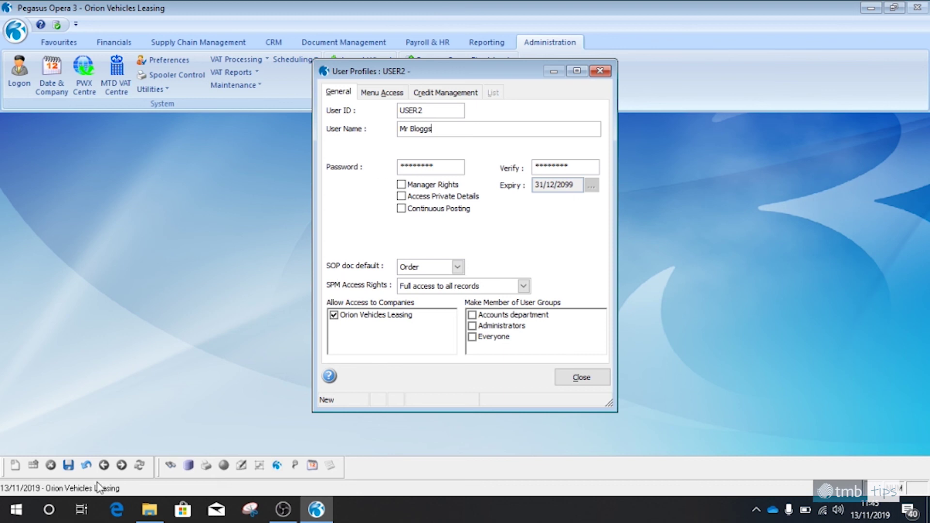
click(68, 466)
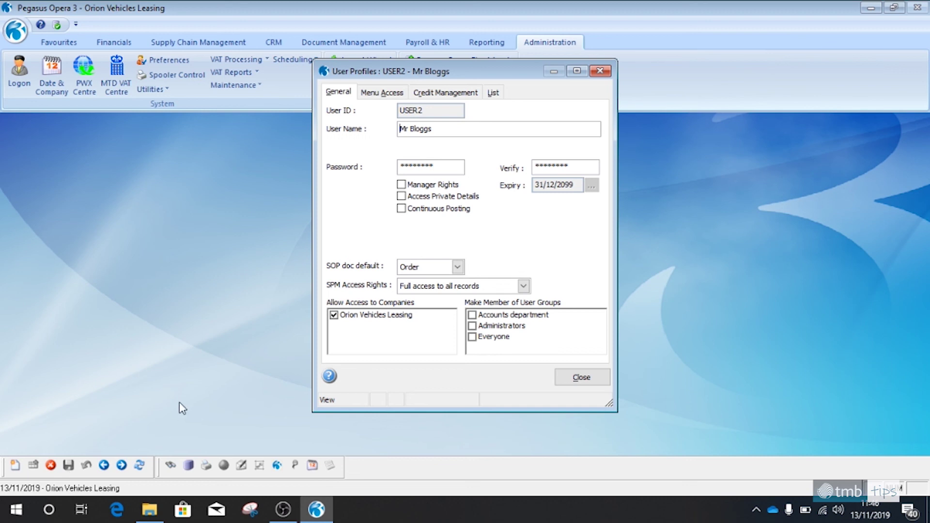
click(577, 382)
Open the Adams Light Engineering Ltd account in Sales Processing and display its customer notes.
click(113, 41)
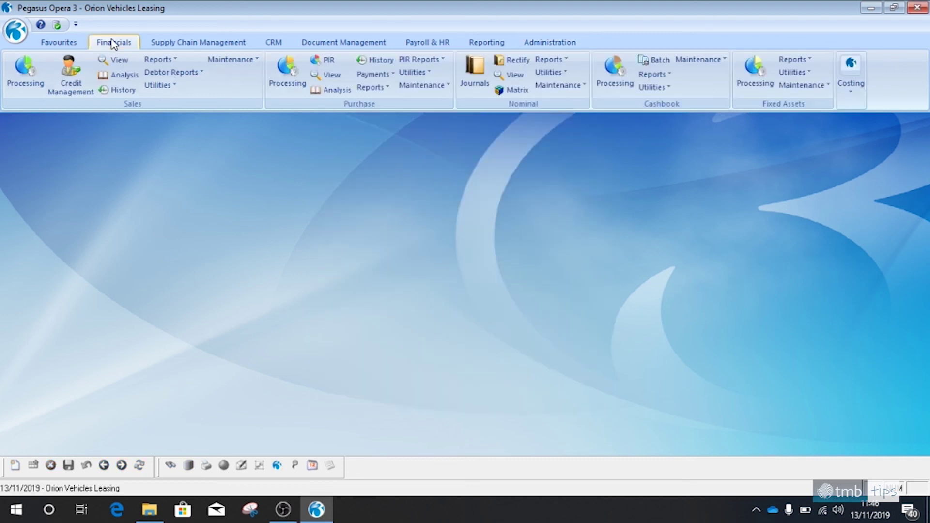
click(24, 72)
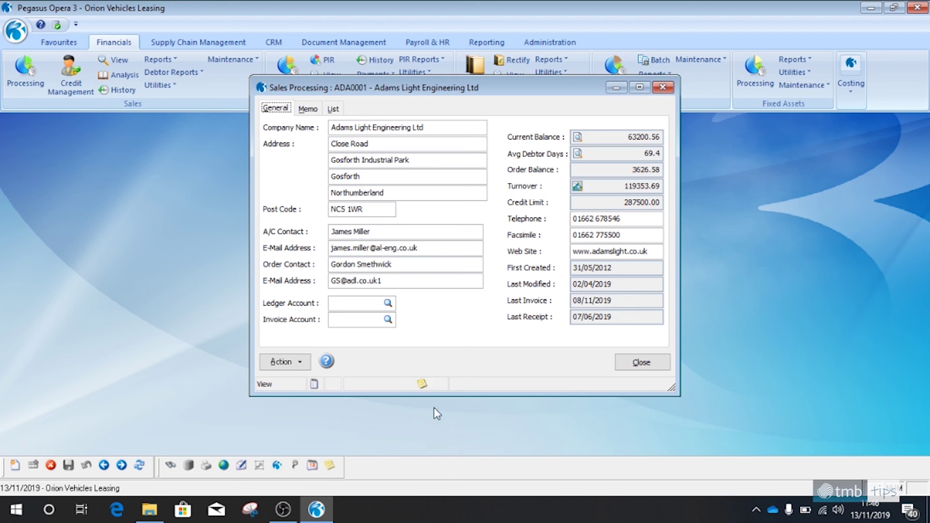
click(331, 468)
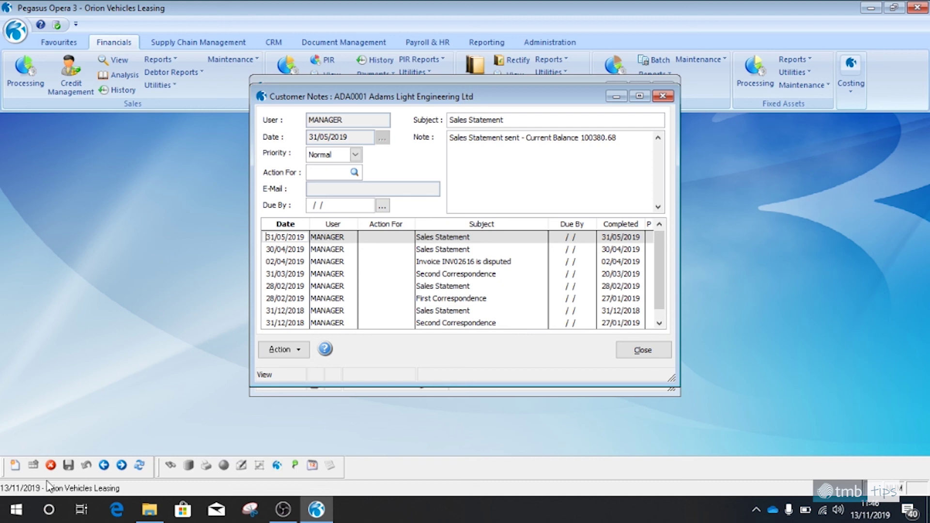
Start a new customer note, discard it without saving, and close the Customer Notes and Sales Processing forms.
click(15, 465)
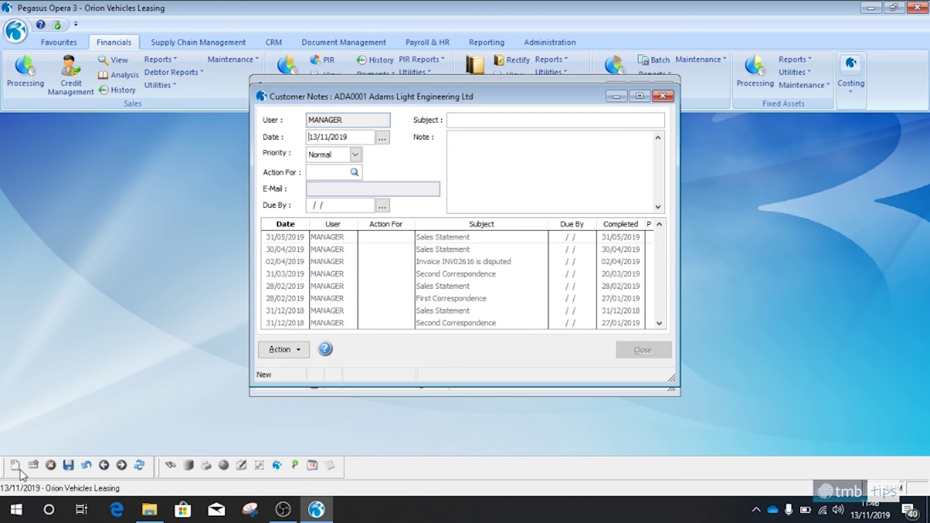
click(85, 466)
click(641, 350)
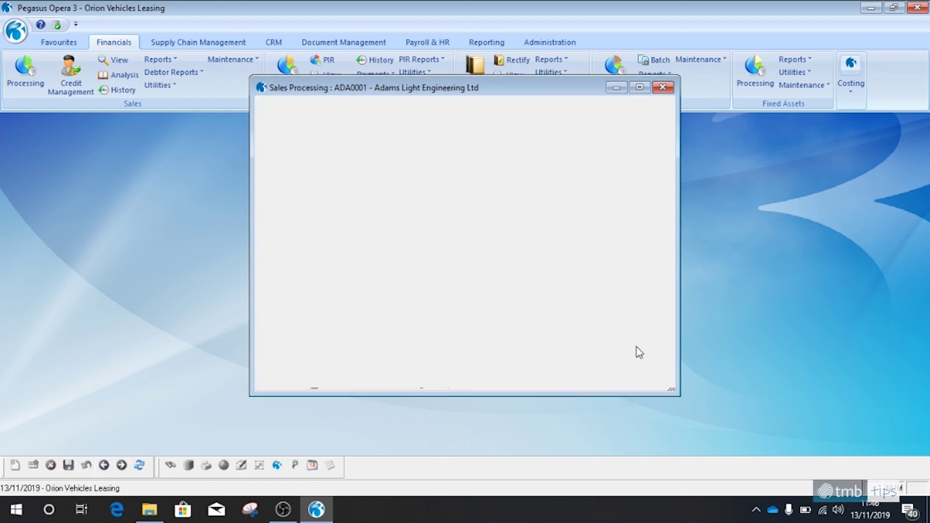
click(641, 364)
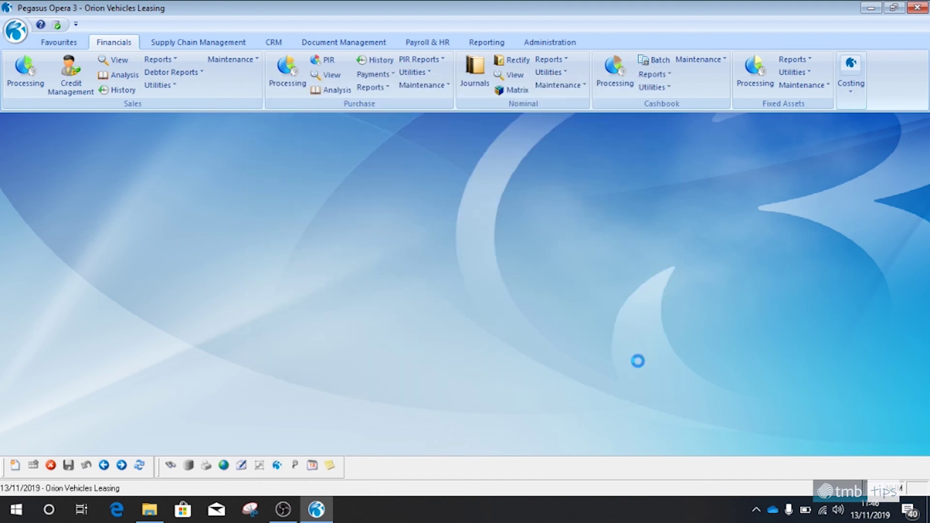